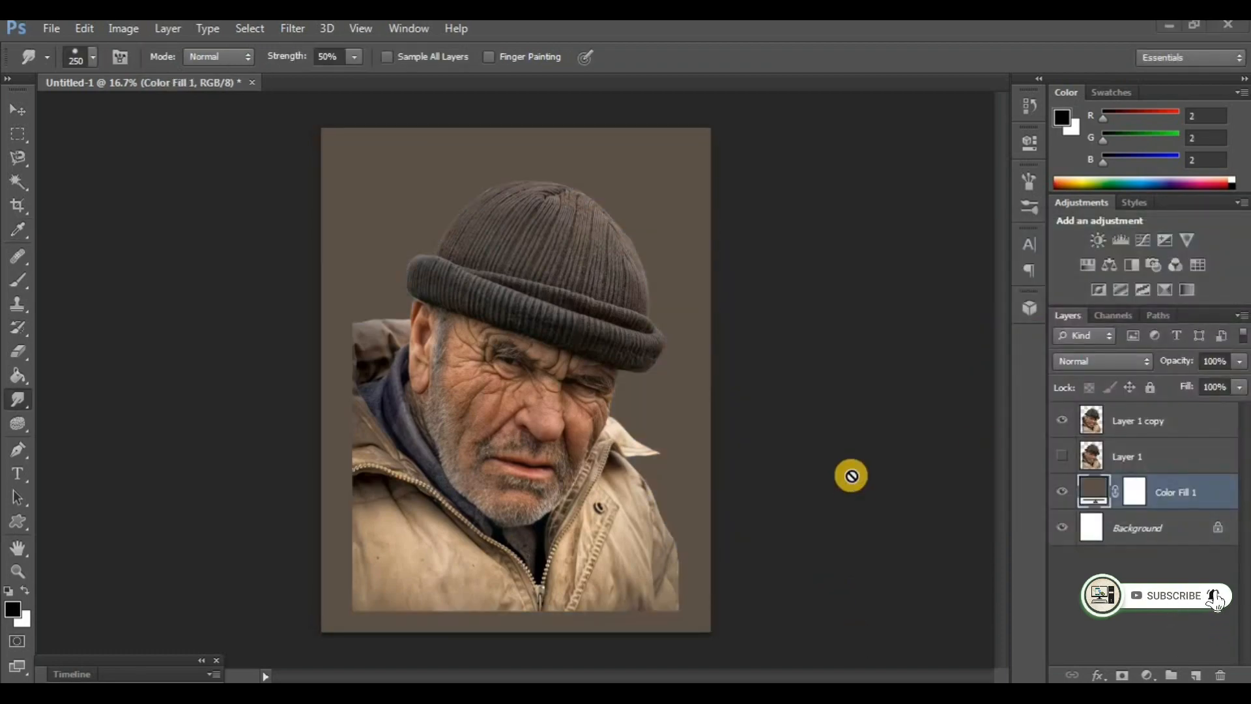
On Layer 1 copy, smudge the temple skin beside the open eye smooth, using brush size 100 and 32% strength.
left_click(1124, 412)
key("ctrl+plus")
key("ctrl+plus")
key("ctrl+plus")
key("ctrl+plus")
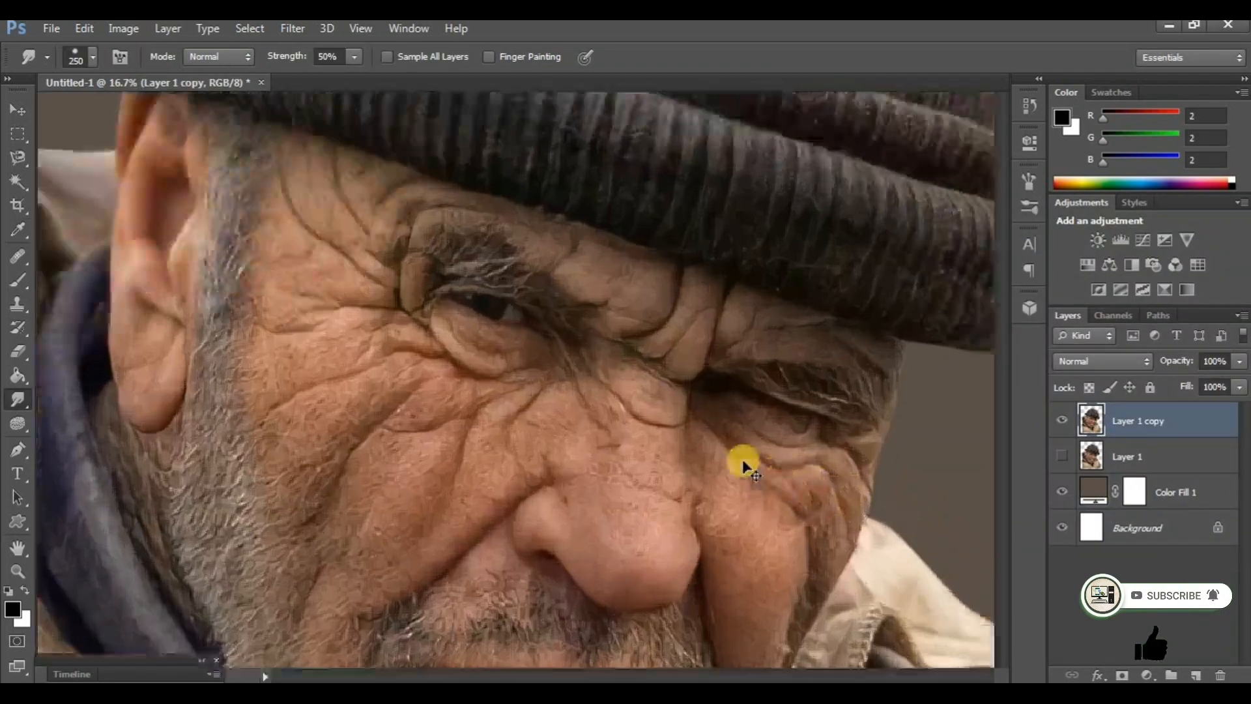
scroll(480, 435, "up", 2)
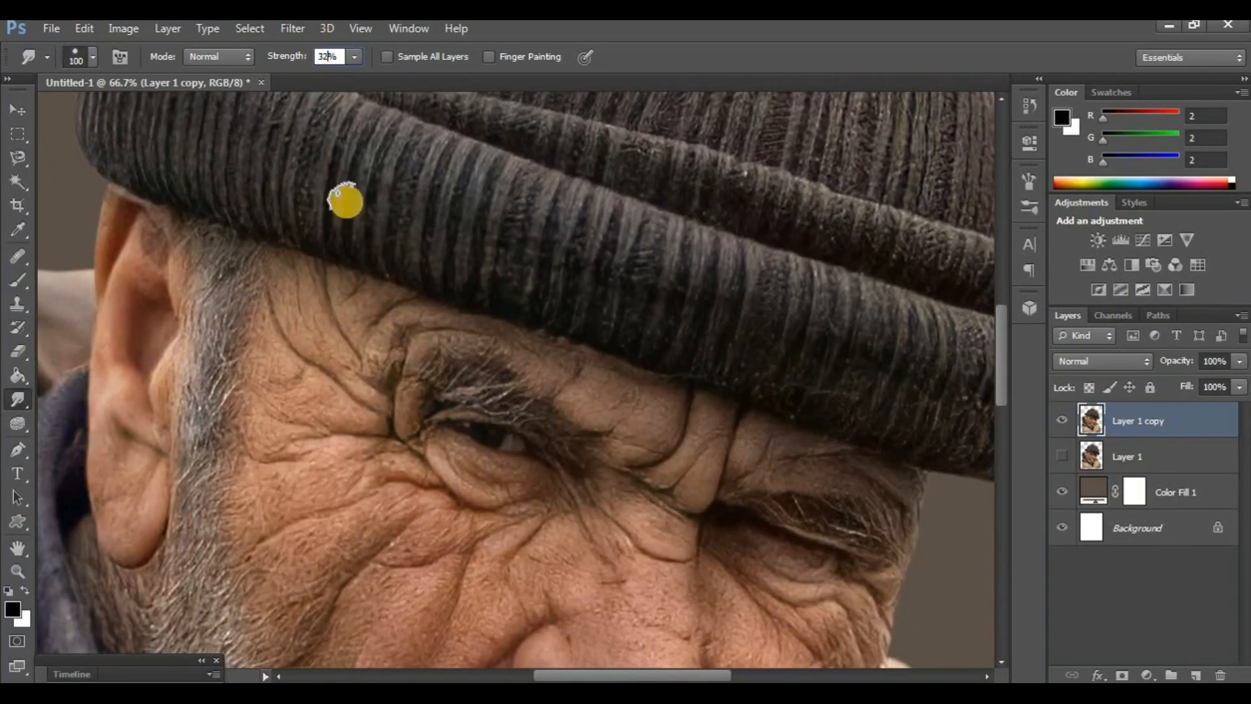
key("Return")
scroll(339, 346, "up", 1)
scroll(391, 352, "down", 4)
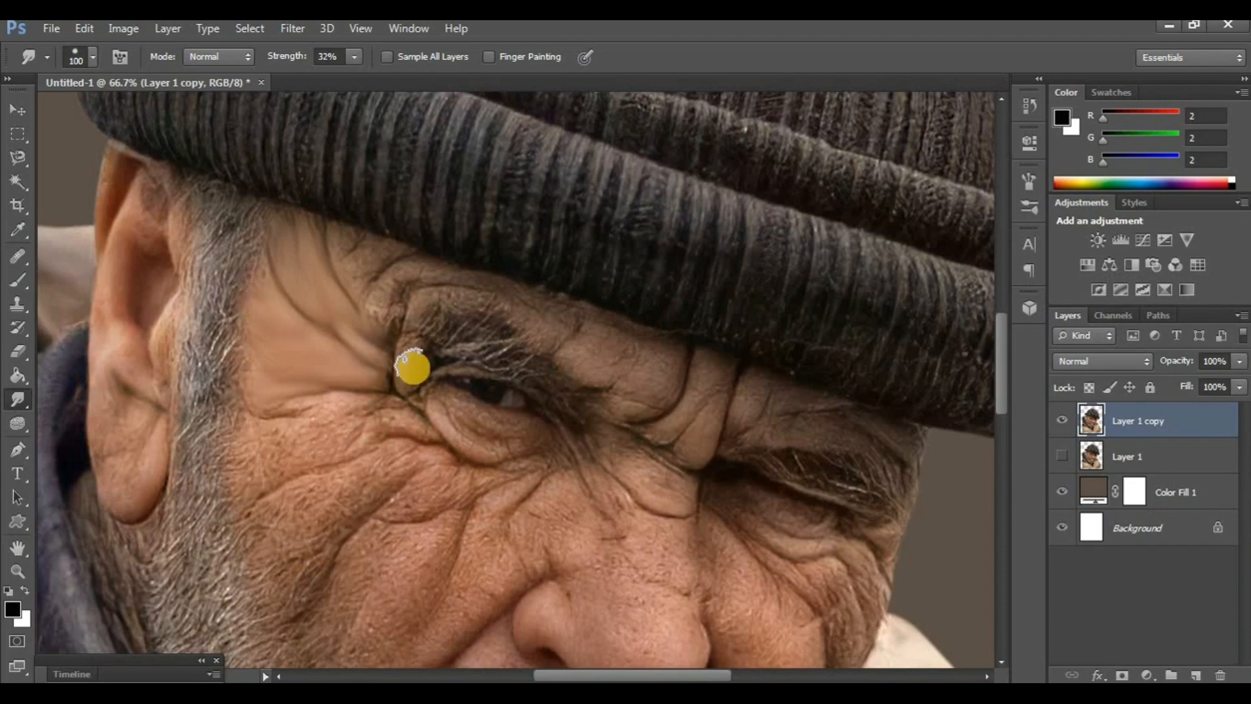
Smudge the forehead below the hat, the eyebrows and the eyelids of both eyes smooth, finishing with brush size 90.
scroll(271, 331, "right", 3)
scroll(320, 328, "up", 2)
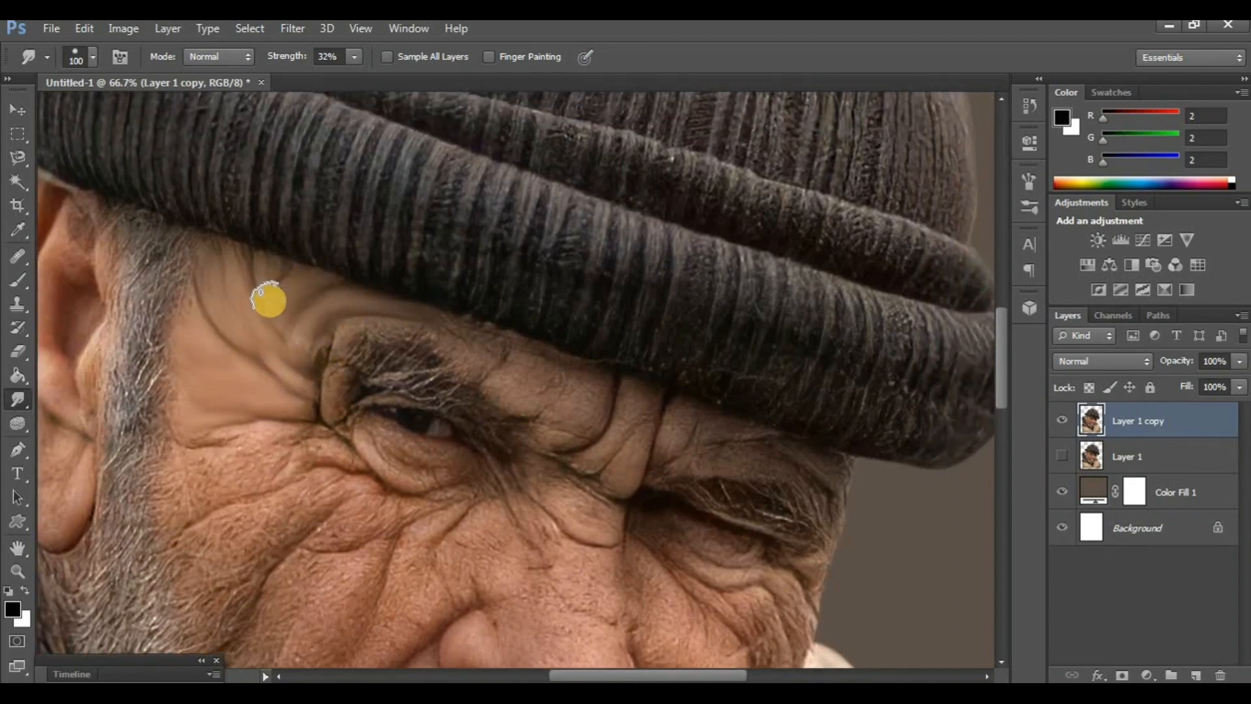
scroll(502, 358, "right", 3)
scroll(515, 380, "down", 1)
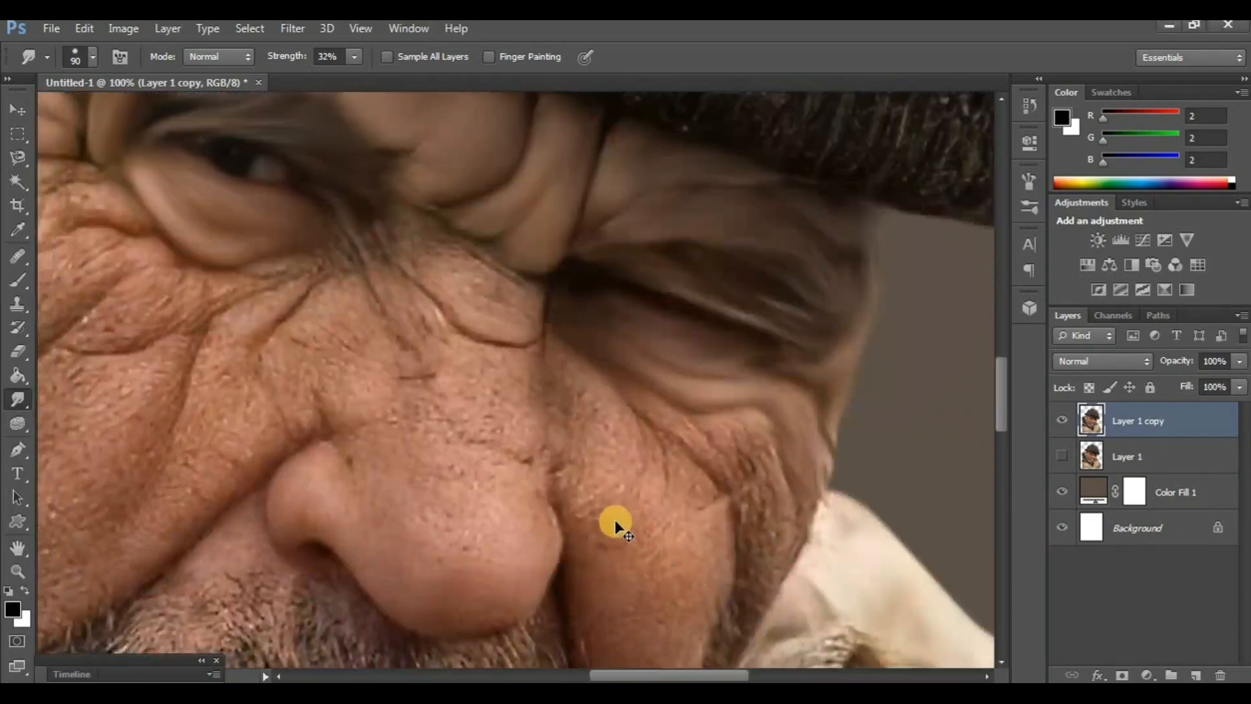
Smudge the nose bridge, the nose and the wrinkled skin under the open eye smooth, following the creases.
scroll(615, 521, "left", 5)
scroll(610, 519, "up", 4)
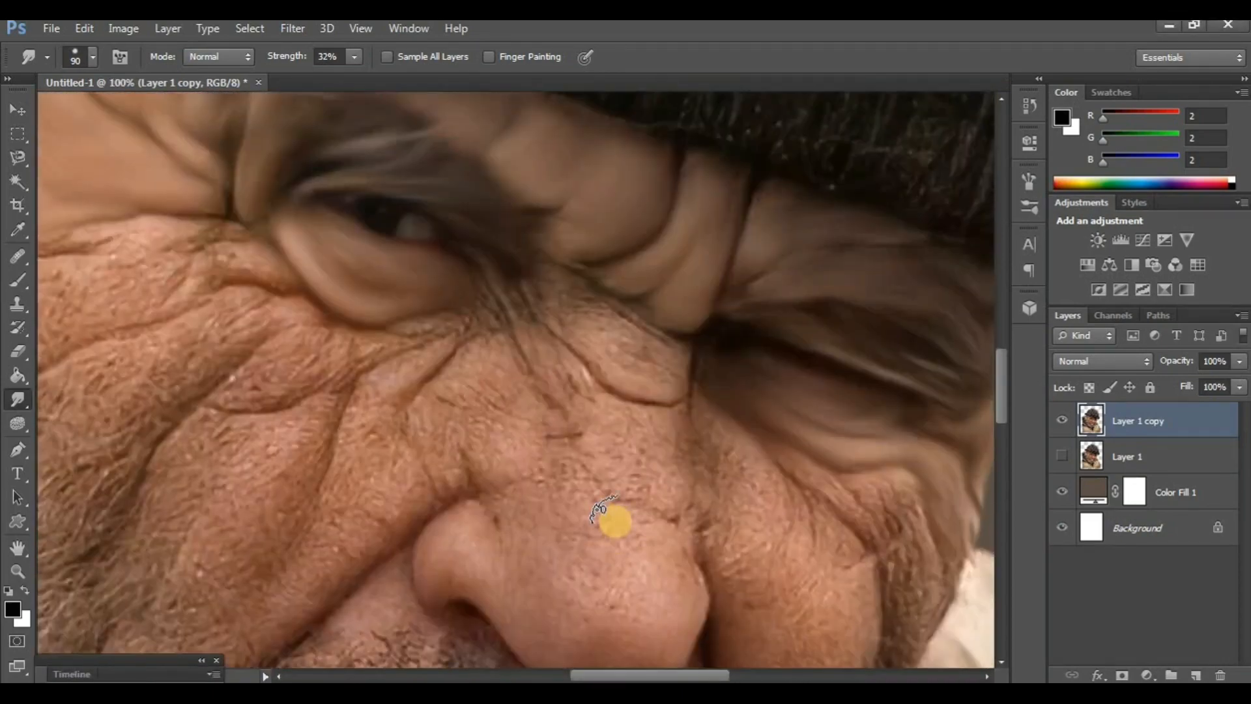
mouse_move(619, 412)
left_mouse_down()
mouse_move(559, 365)
mouse_move(560, 337)
left_mouse_up()
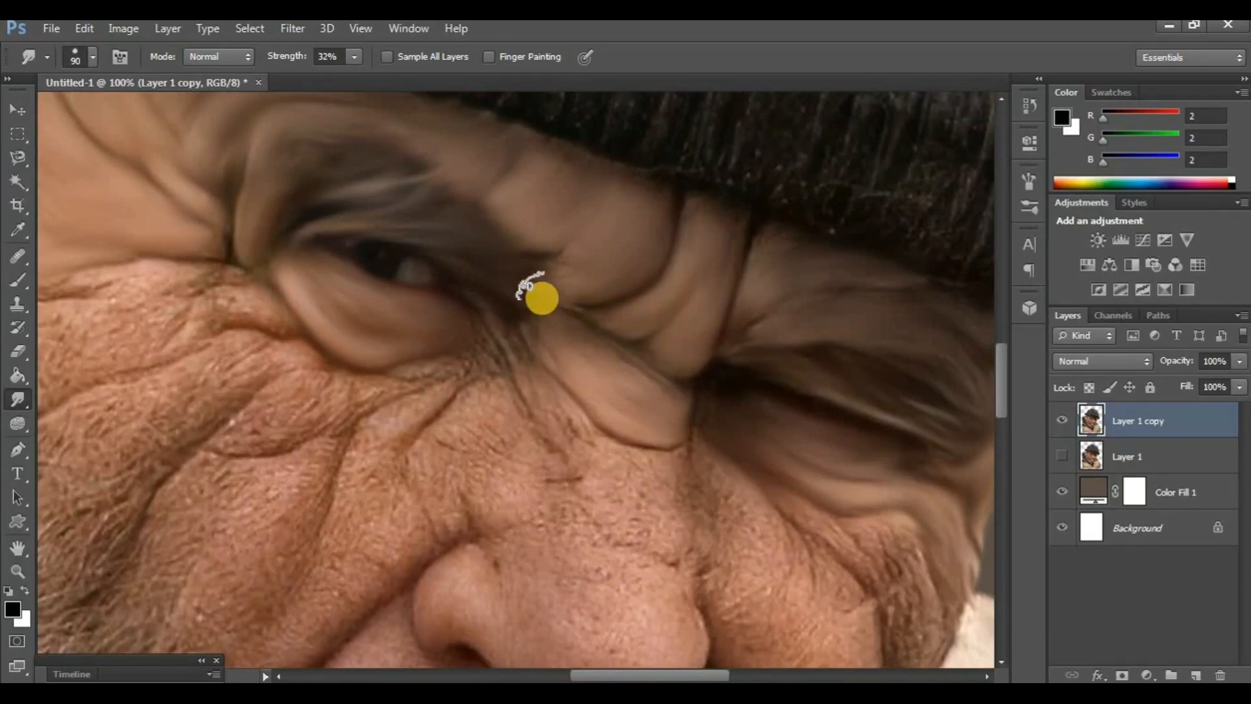
scroll(558, 376, "down", 3)
mouse_move(505, 385)
left_mouse_down()
mouse_move(695, 399)
mouse_move(606, 344)
mouse_move(612, 313)
mouse_move(670, 414)
mouse_move(580, 344)
left_mouse_up()
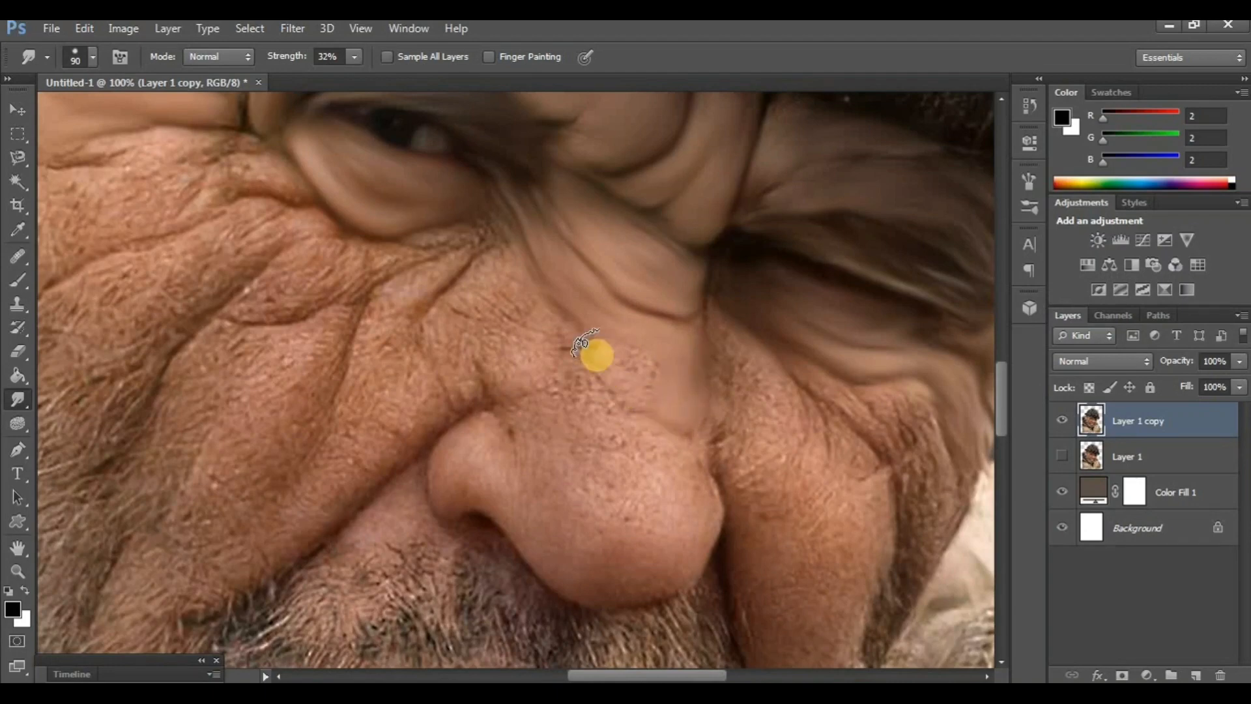
scroll(593, 393, "down", 1)
mouse_move(677, 460)
left_mouse_down()
mouse_move(653, 542)
mouse_move(620, 528)
mouse_move(618, 466)
left_mouse_up()
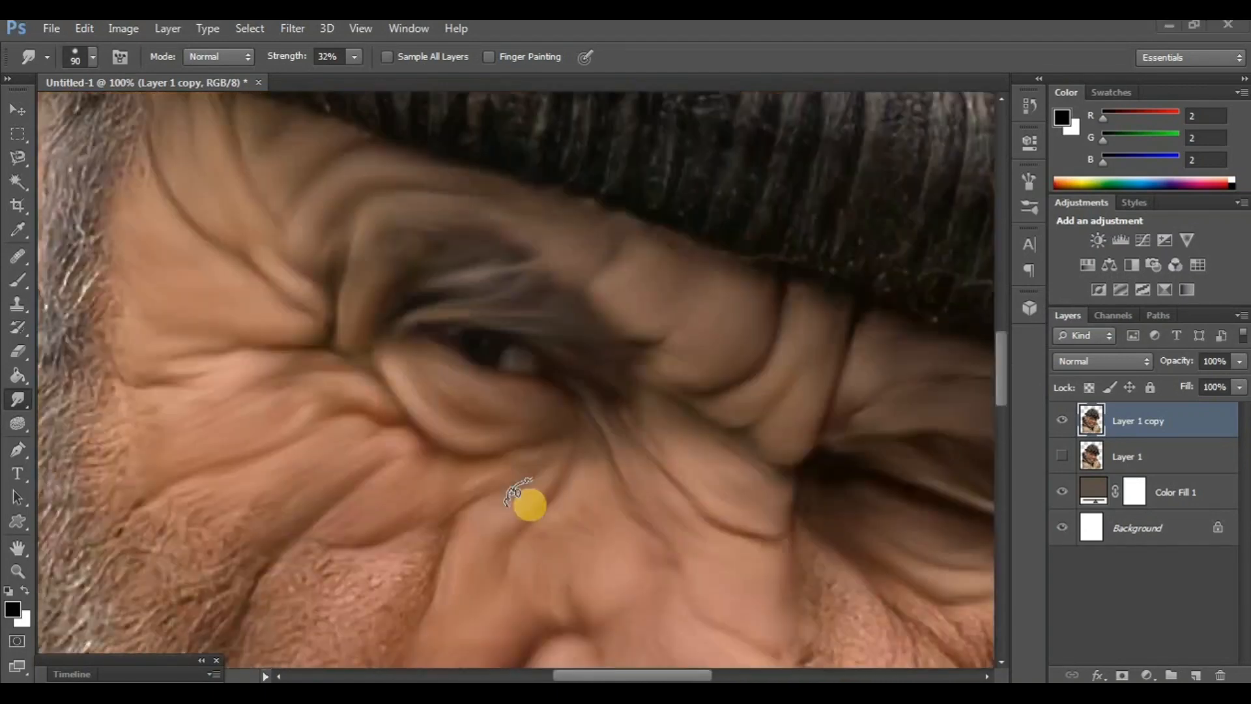
Compare the smudged face with the original by toggling the visibility of Layer 1 copy over Layer 1.
scroll(528, 502, "down", 10)
scroll(446, 526, "down", 1)
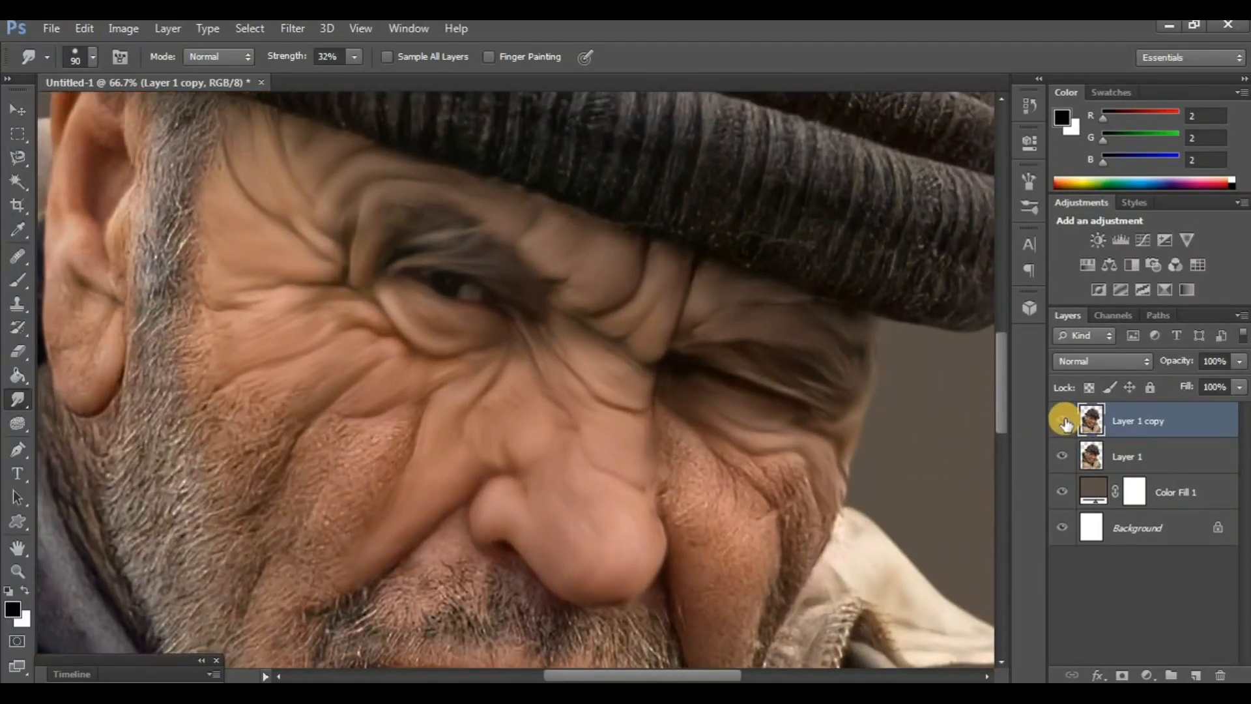
left_click(1064, 421)
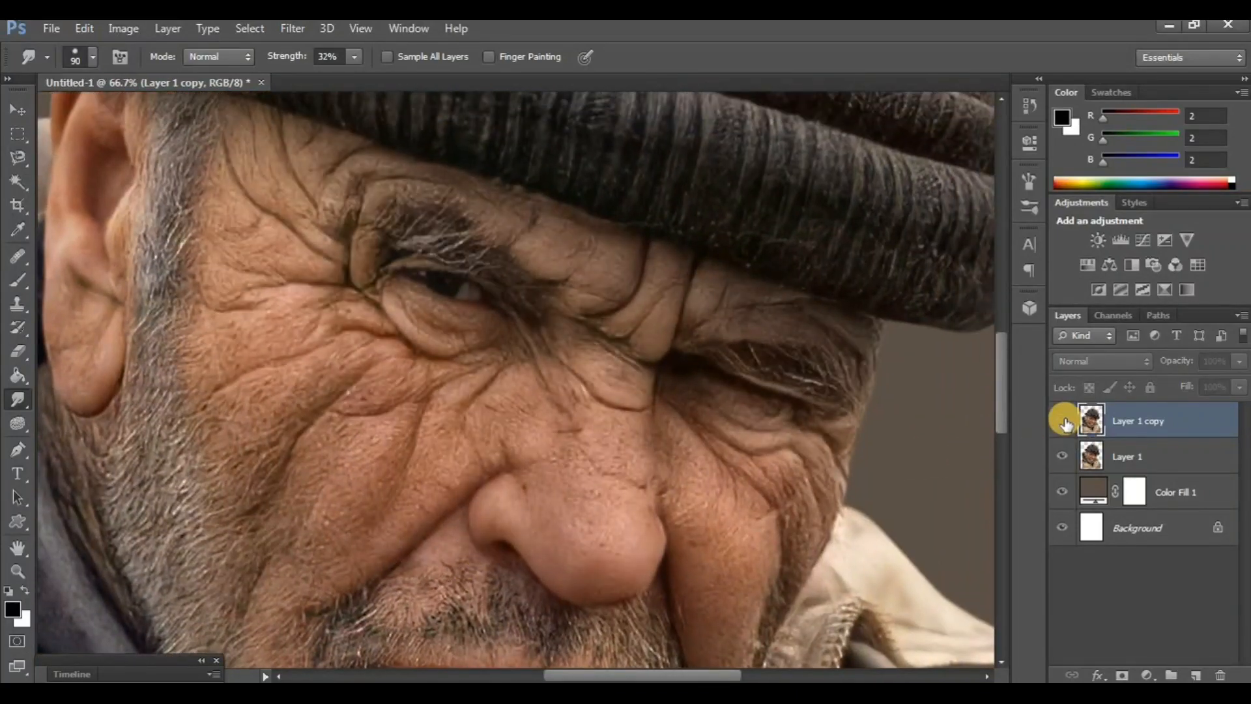
left_click(1063, 421)
With Layer 1 hidden, smudge the cheek below the open eye smooth down to the edge of the beard.
scroll(541, 550, "up", 1)
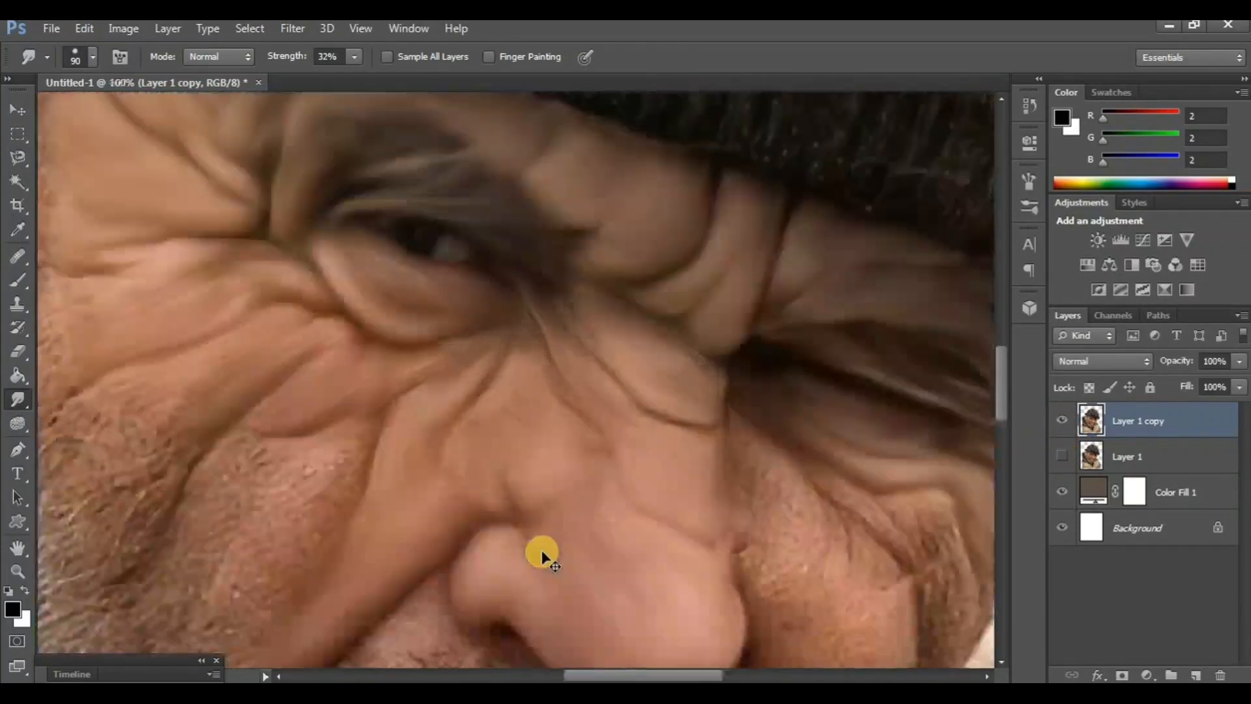
scroll(569, 539, "left", 3)
scroll(444, 447, "down", 2)
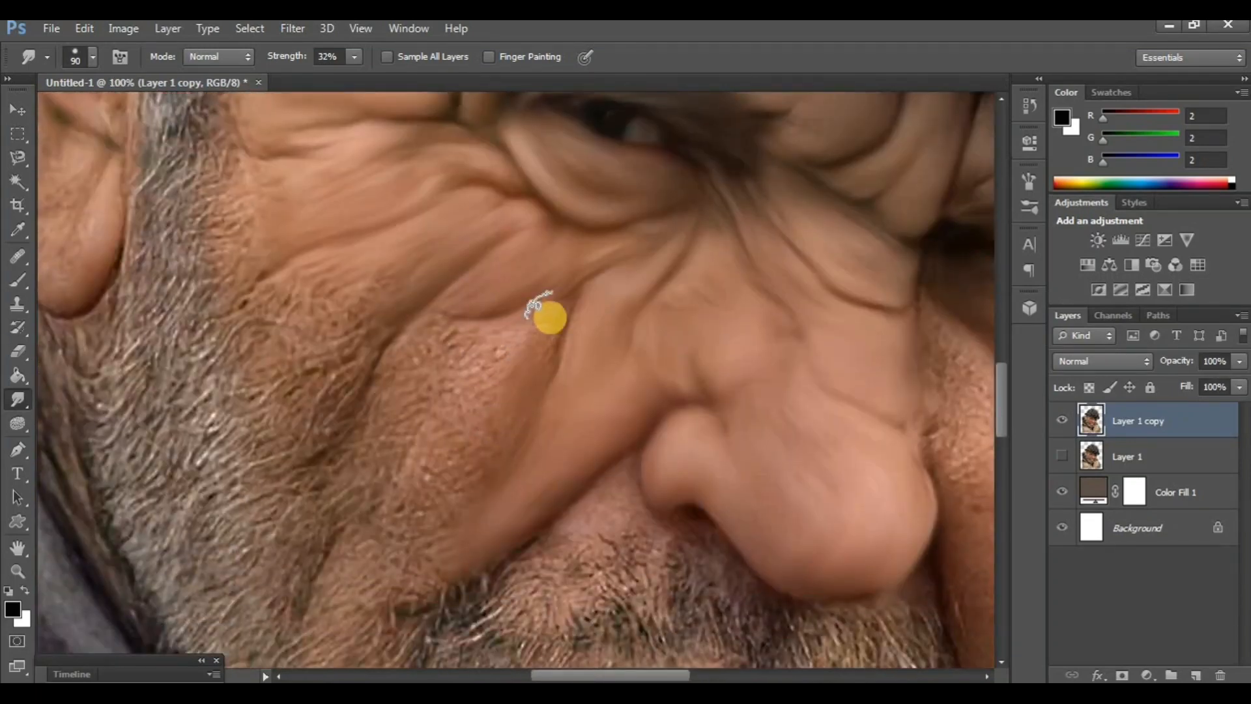
left_click_drag(465, 458, 435, 427)
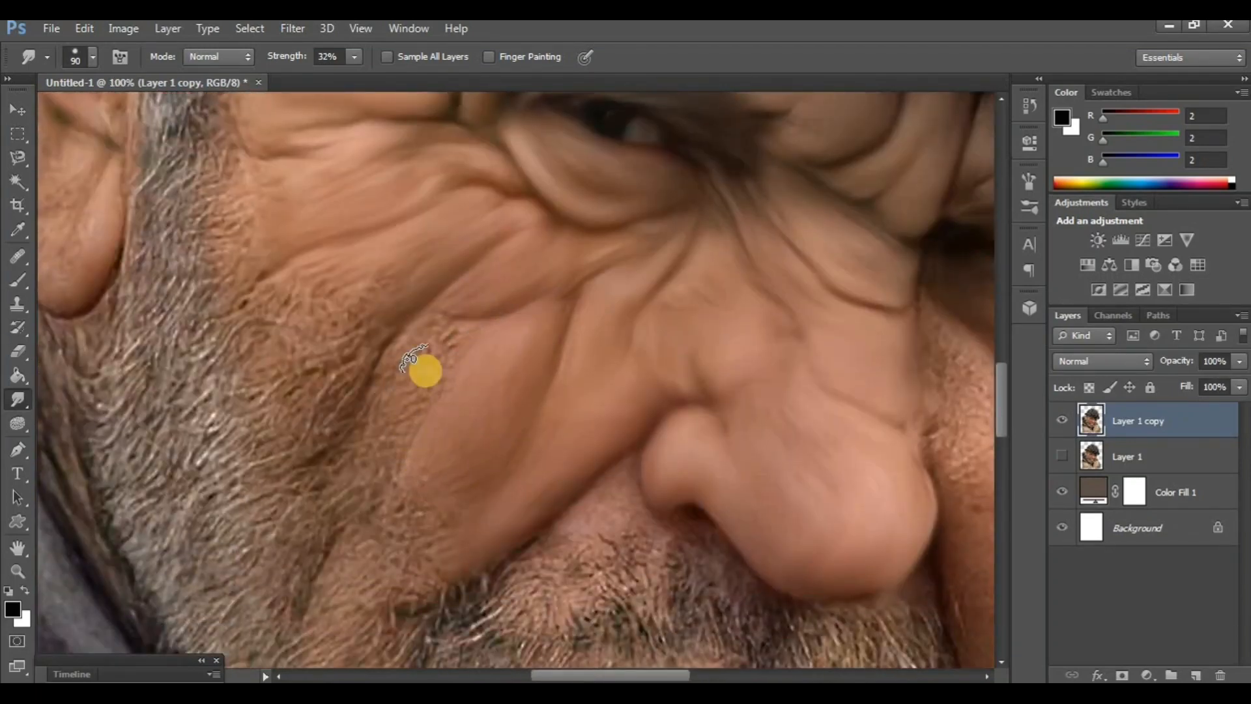
scroll(391, 385, "up", 1)
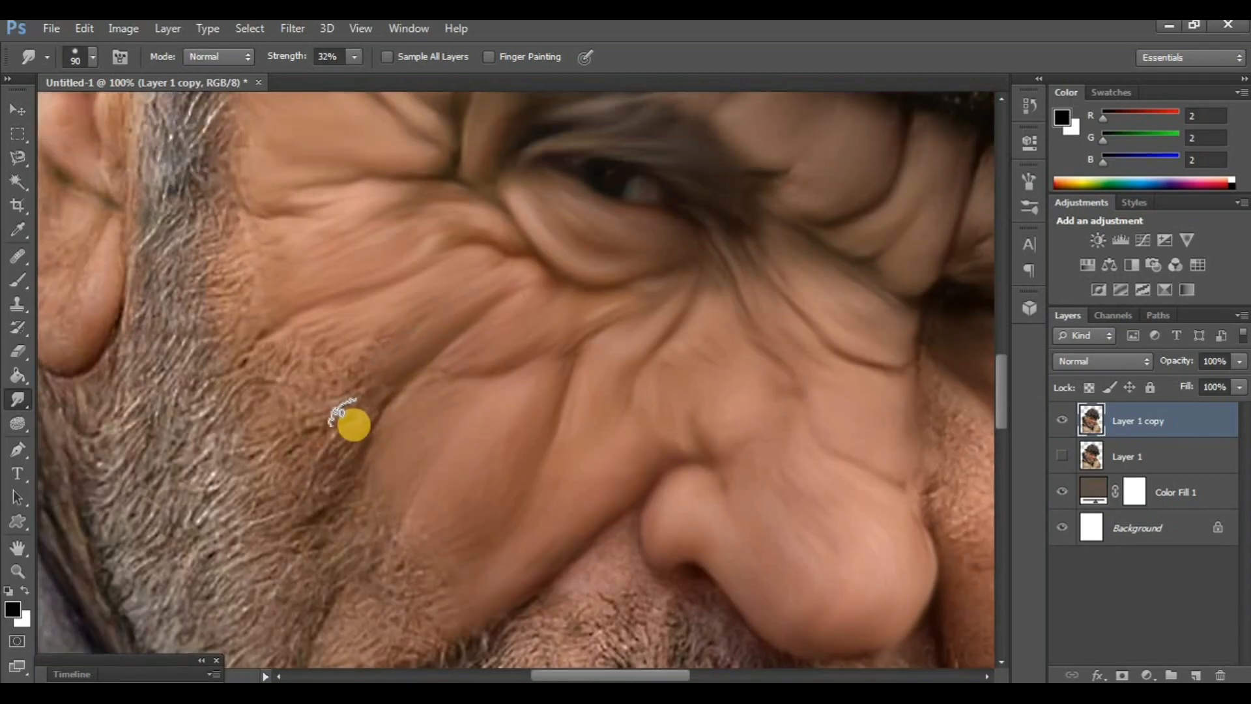
scroll(391, 391, "right", 2)
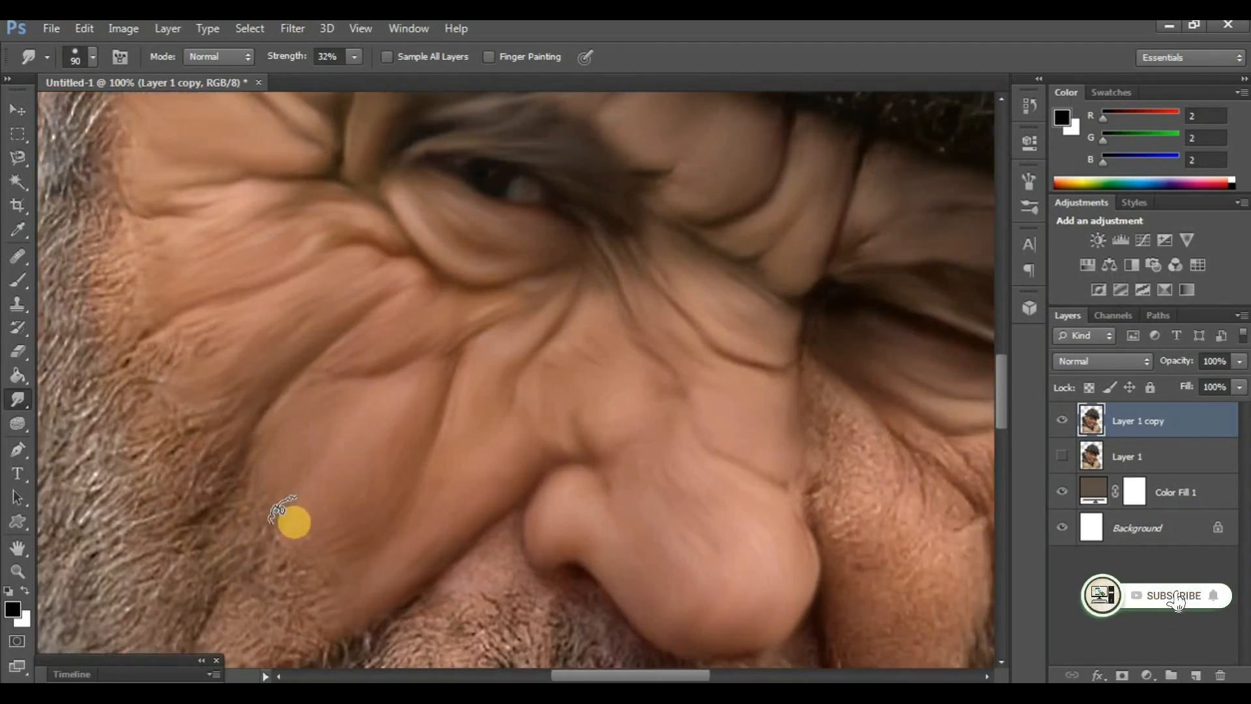
Smudge the cheek below the squinting eye smooth, from the side of the nose to the jacket collar.
scroll(651, 450, "right", 4)
scroll(592, 358, "down", 2)
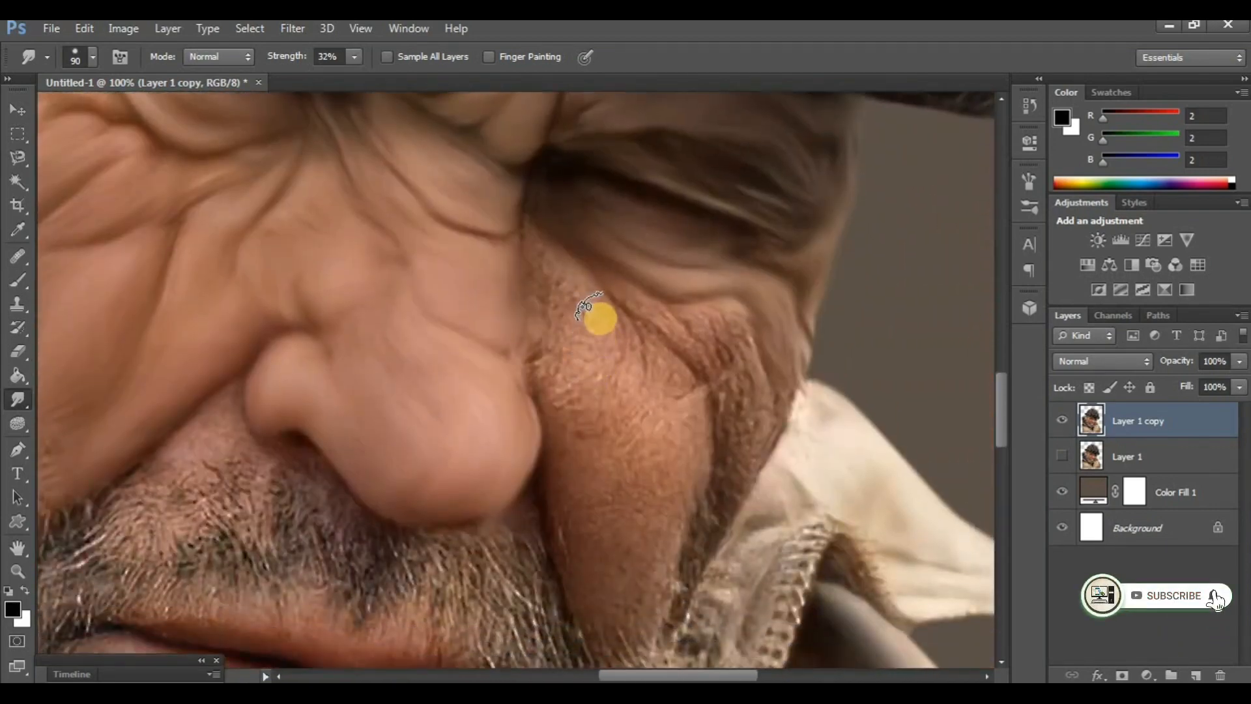
mouse_move(559, 276)
left_mouse_down()
mouse_move(539, 273)
mouse_move(575, 333)
left_mouse_up()
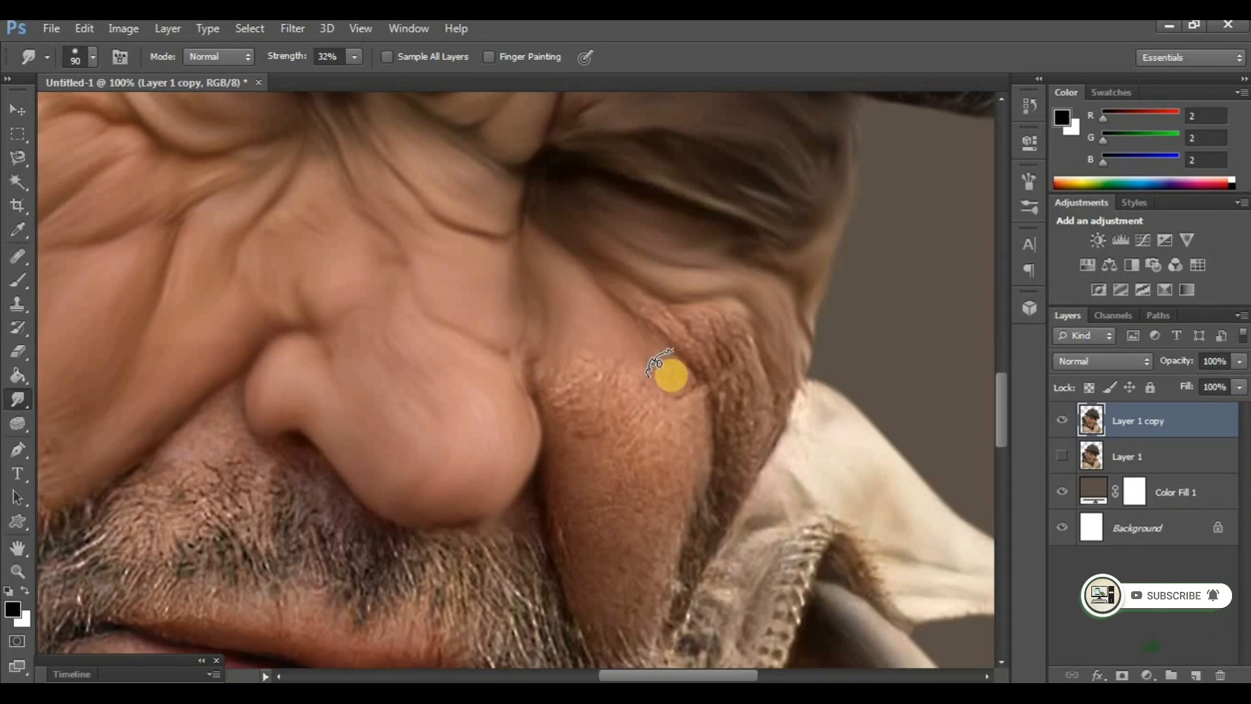
mouse_move(671, 376)
left_mouse_down()
mouse_move(676, 494)
mouse_move(631, 521)
left_mouse_up()
mouse_move(623, 407)
left_mouse_down()
mouse_move(634, 542)
mouse_move(563, 374)
left_mouse_up()
mouse_move(550, 417)
left_mouse_down()
mouse_move(563, 516)
mouse_move(582, 579)
left_mouse_up()
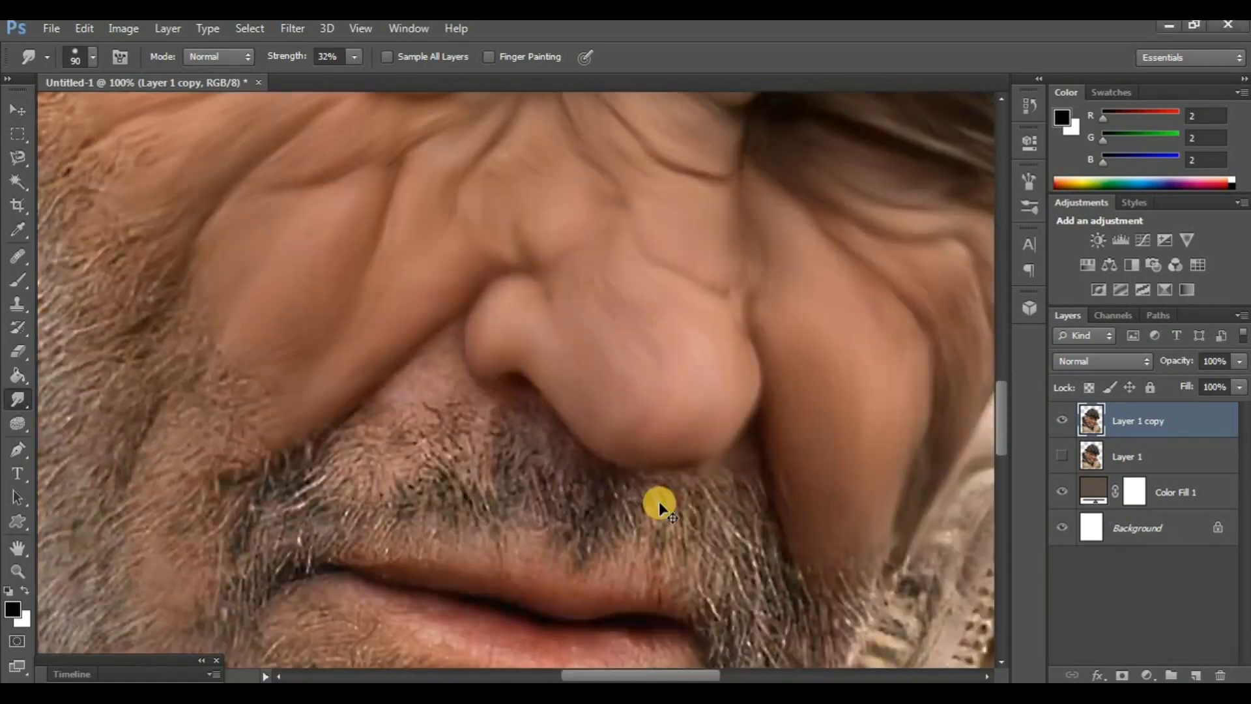
Compare the whole portrait before and after smudging by toggling the visibility of Layer 1 copy.
scroll(659, 502, "down", 3)
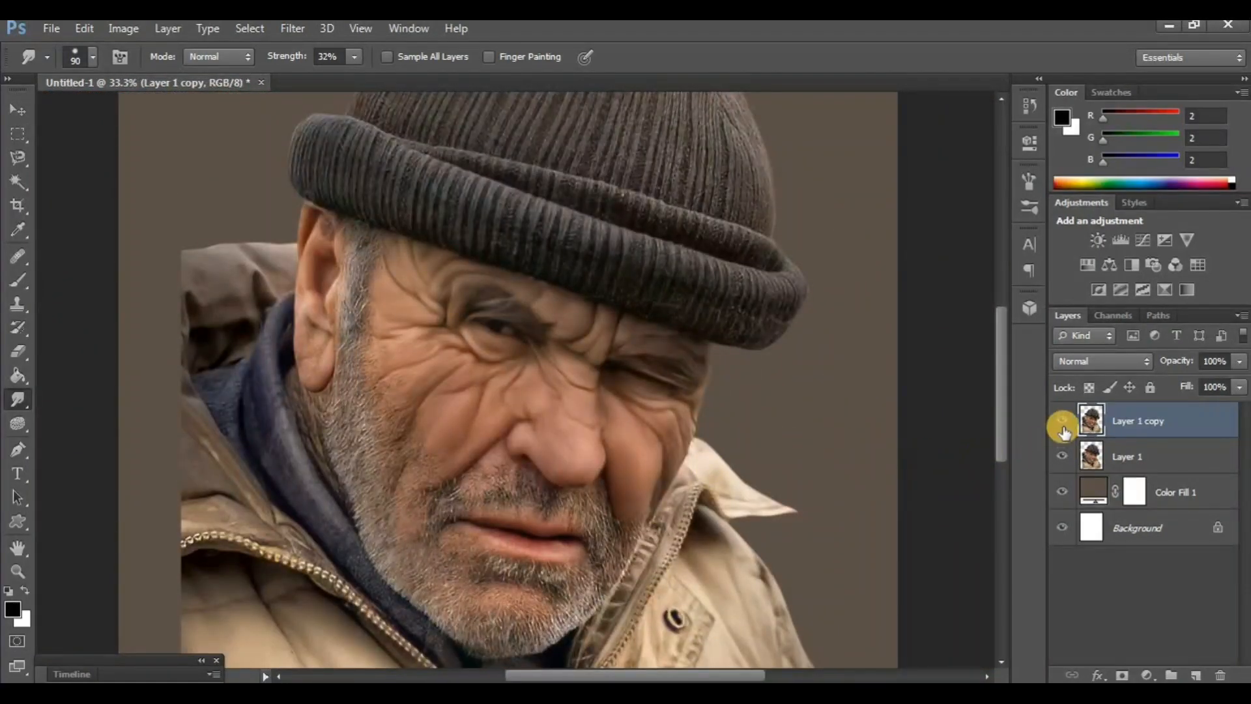
left_click(1062, 427)
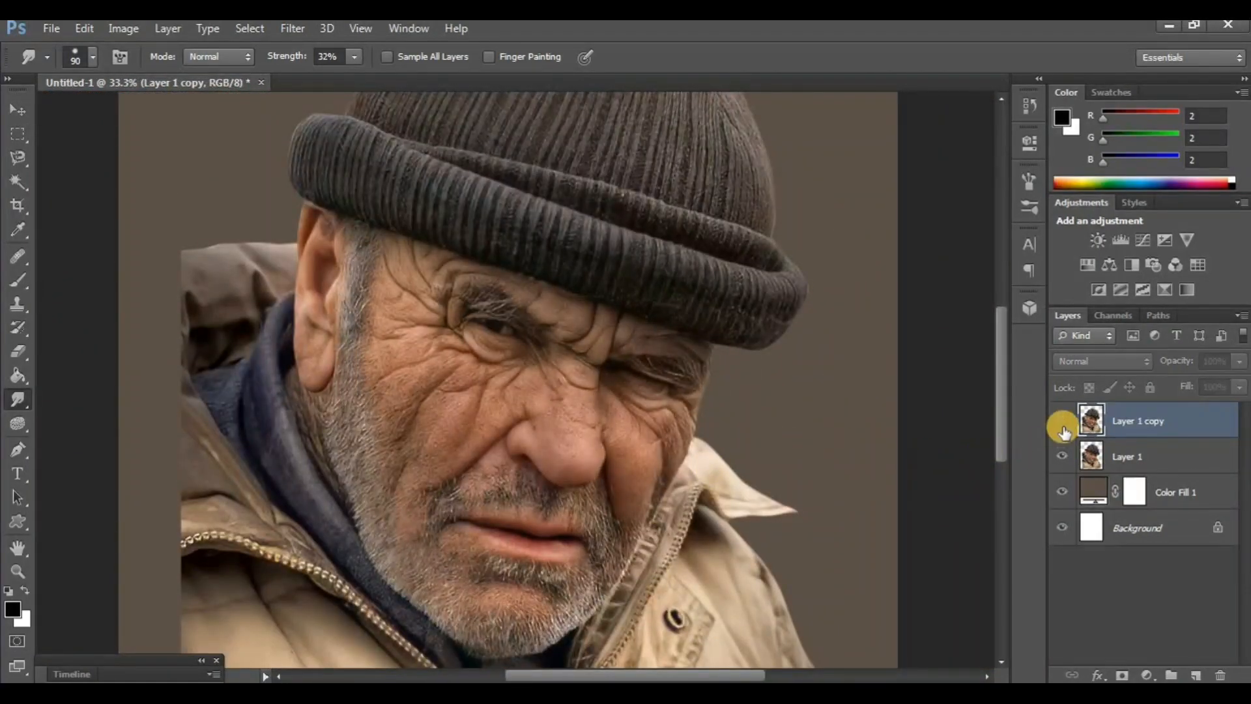
left_click(1062, 427)
left_click(1062, 427)
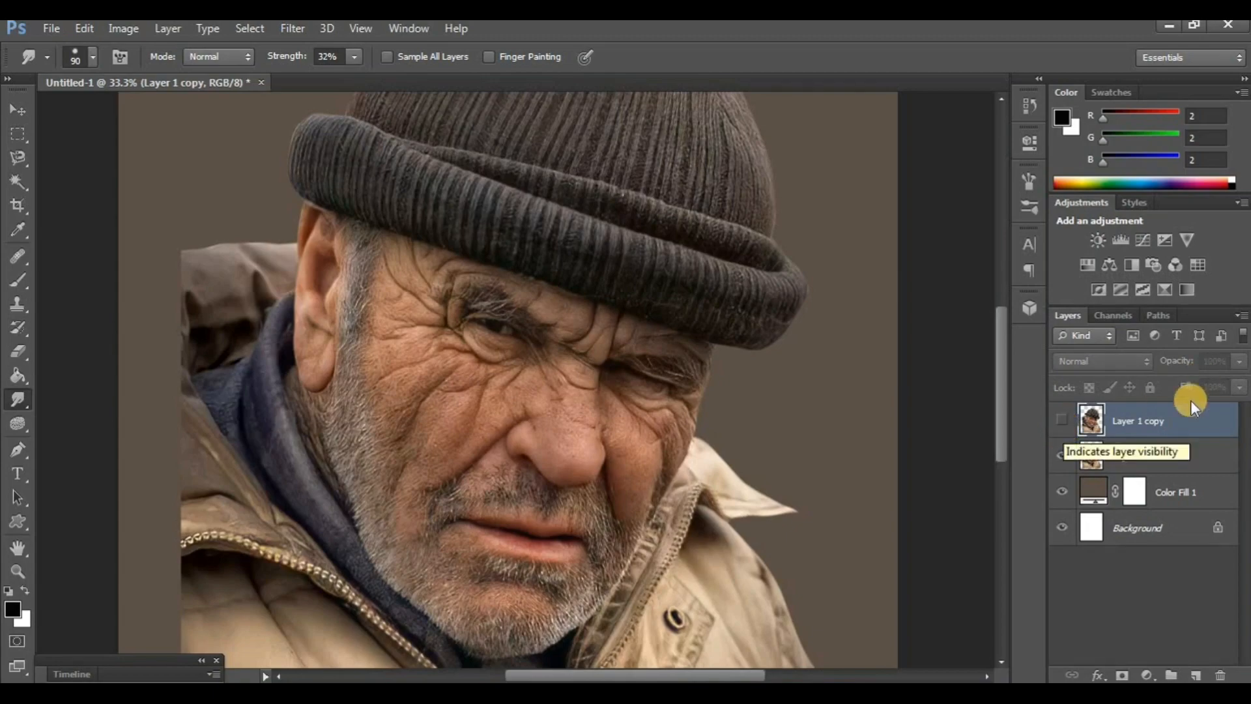
Duplicate Layer 1 copy and show only the duplicate, keeping Layer 1 copy hidden.
left_click(1155, 421)
key("ctrl+j")
left_click(1064, 422)
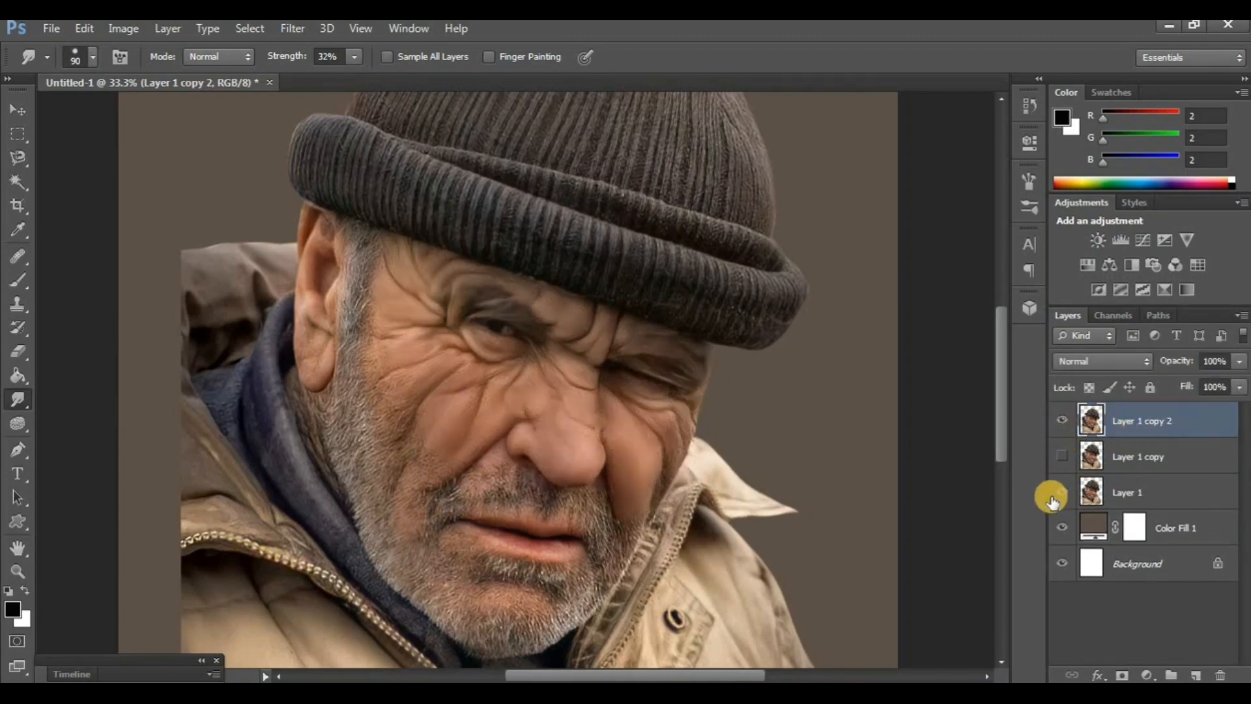
On Layer 1 copy 2, smudge the moustache between the nose and upper lip into soft strands along the hair direction.
key("ctrl+plus")
key("ctrl+plus")
key("ctrl+plus")
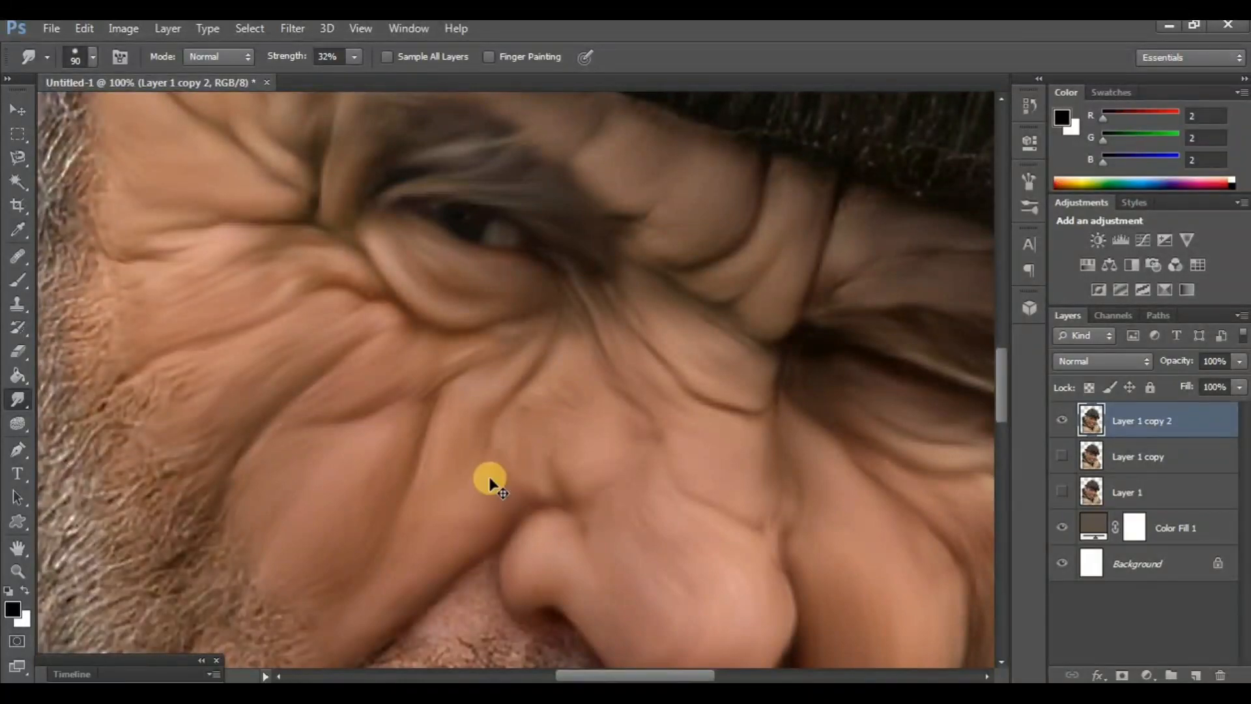
left_click_drag(489, 478, 476, 448)
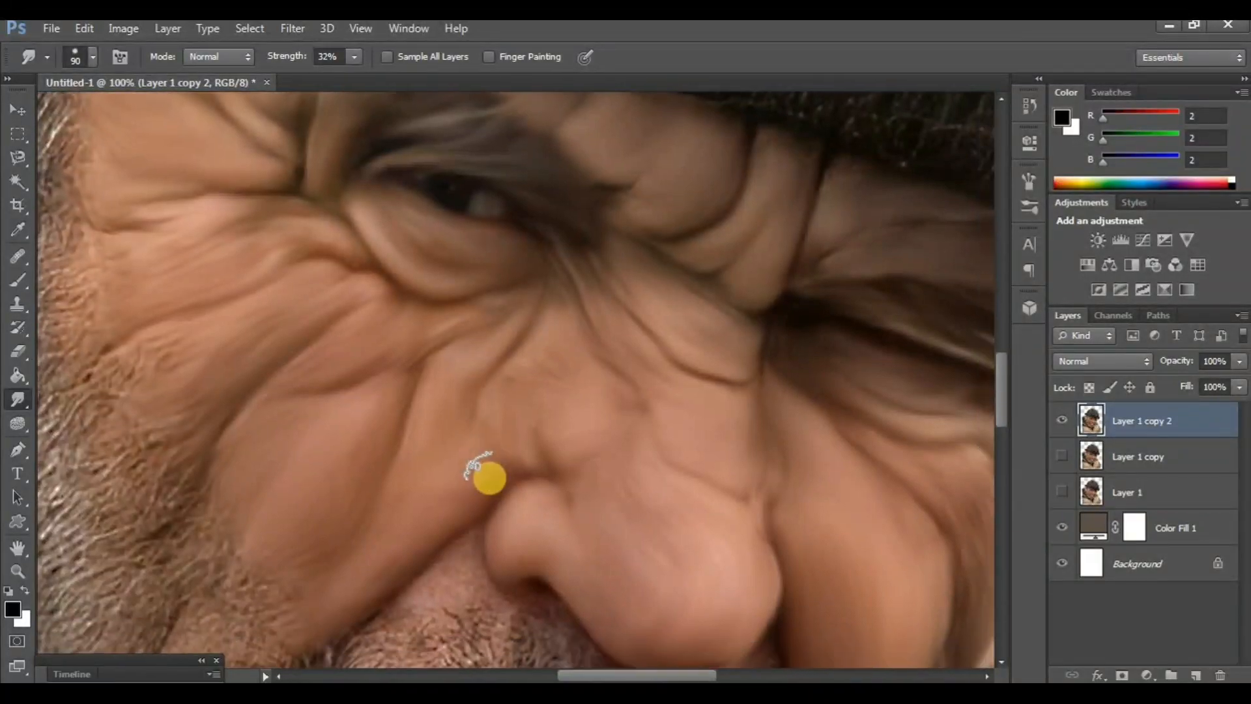
scroll(489, 478, "down", 5)
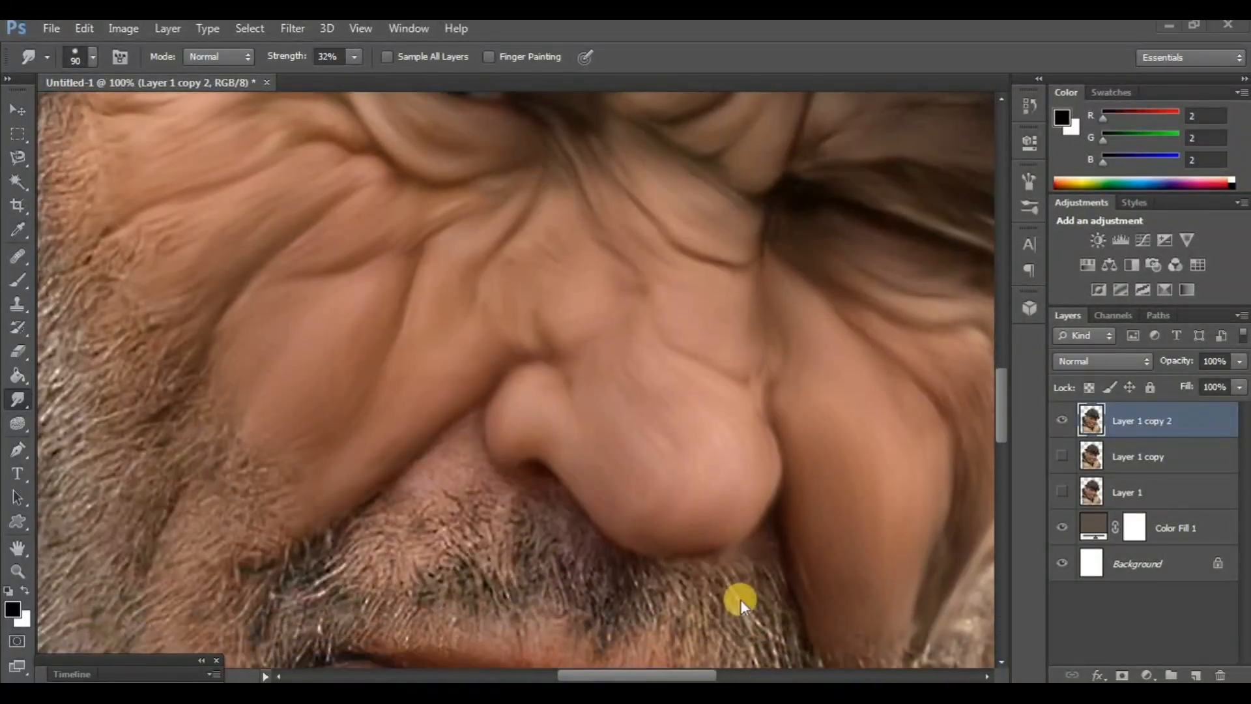
scroll(609, 433, "down", 4)
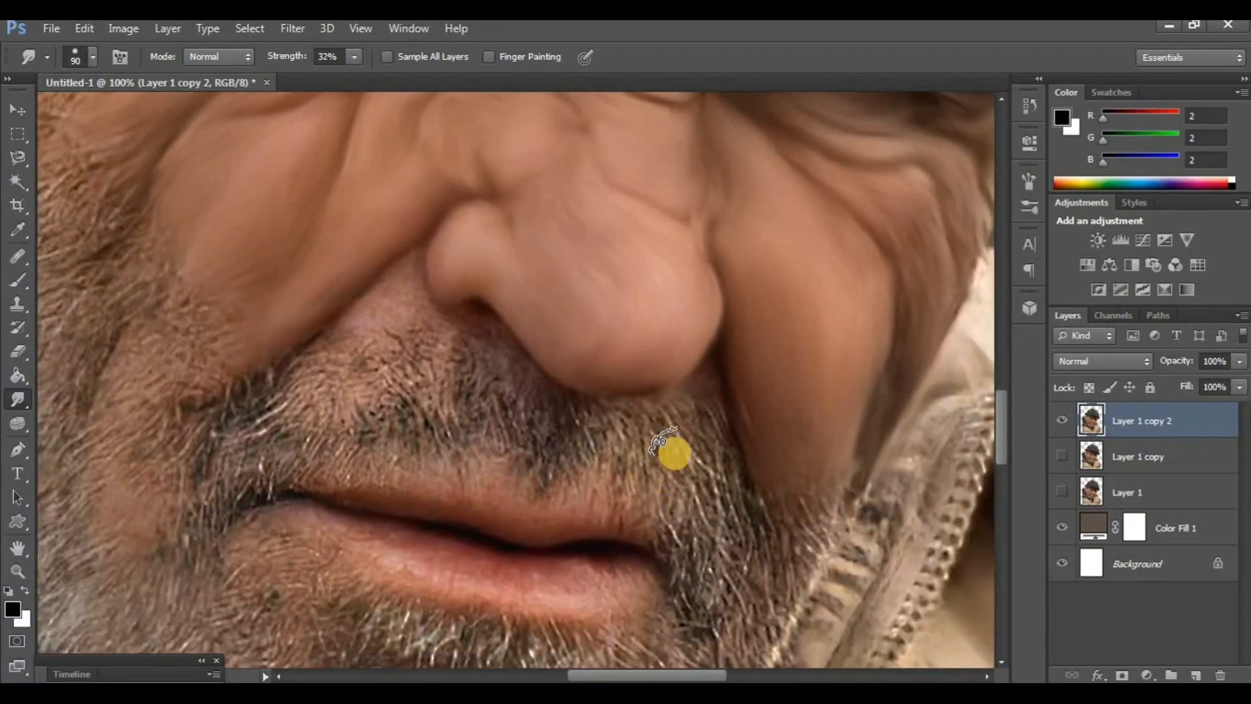
key("ctrl+plus")
key("ctrl+minus")
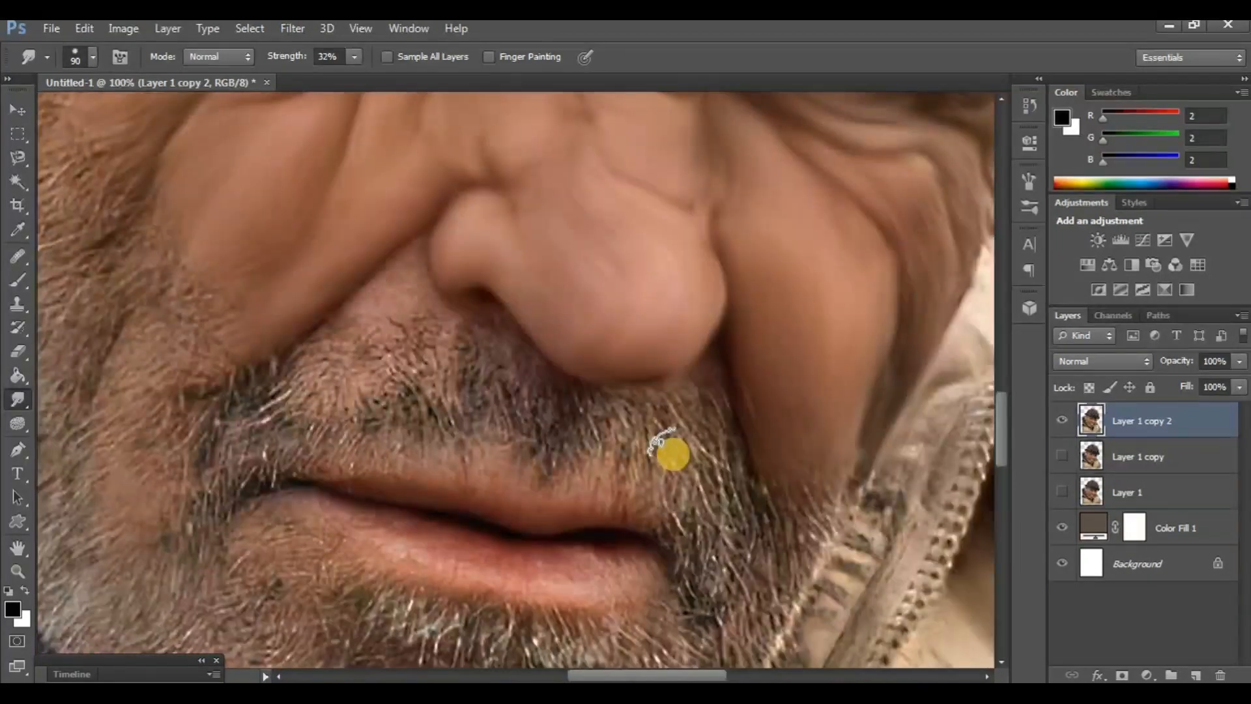
scroll(673, 454, "down", 1)
left_click_drag(672, 400, 731, 483)
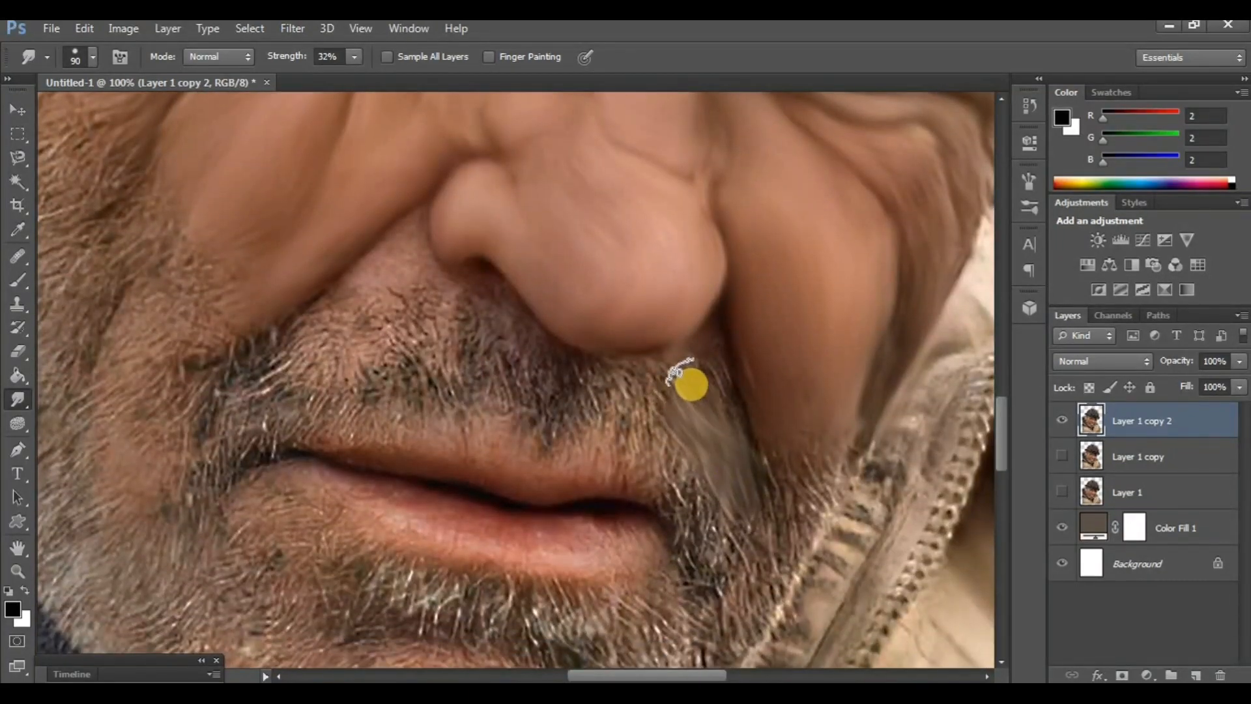
mouse_move(690, 385)
left_mouse_down()
mouse_move(663, 404)
mouse_move(692, 533)
mouse_move(723, 535)
mouse_move(690, 542)
left_mouse_up()
scroll(678, 485, "up", 3)
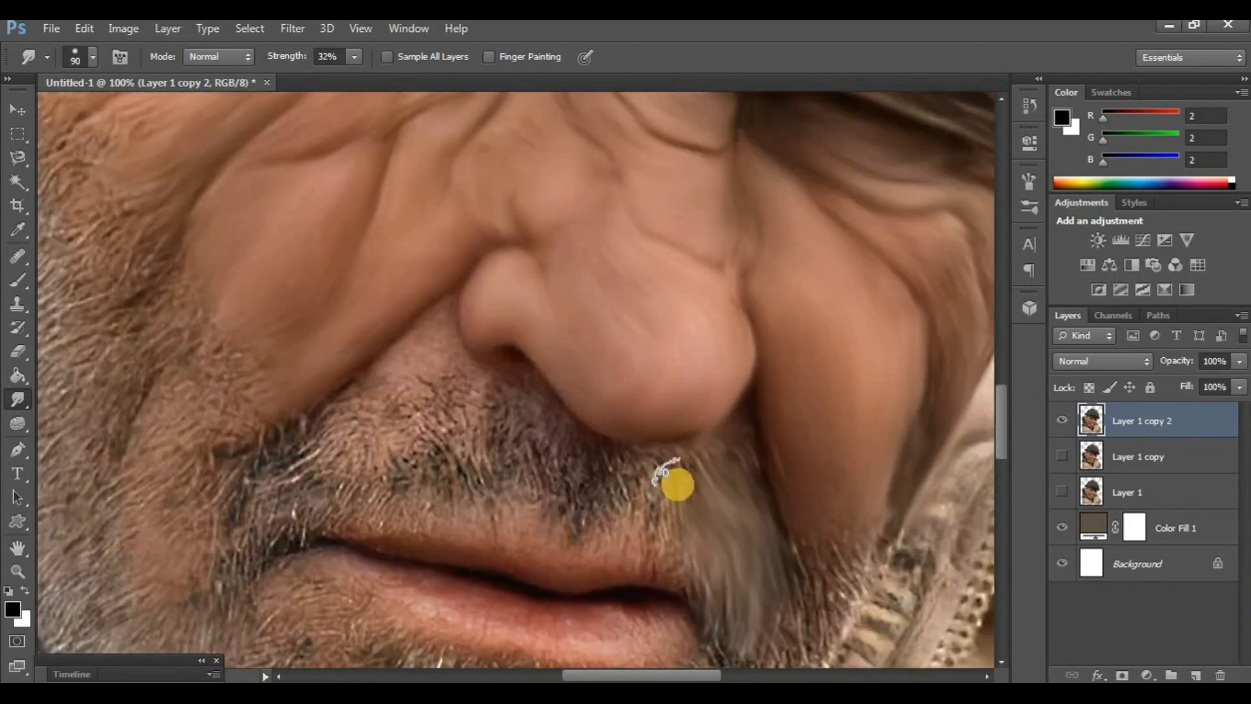
mouse_move(654, 502)
left_mouse_down()
mouse_move(644, 477)
mouse_move(660, 532)
mouse_move(632, 474)
mouse_move(623, 526)
mouse_move(603, 471)
mouse_move(588, 528)
mouse_move(567, 454)
mouse_move(557, 512)
mouse_move(550, 445)
mouse_move(524, 470)
mouse_move(495, 391)
left_mouse_up()
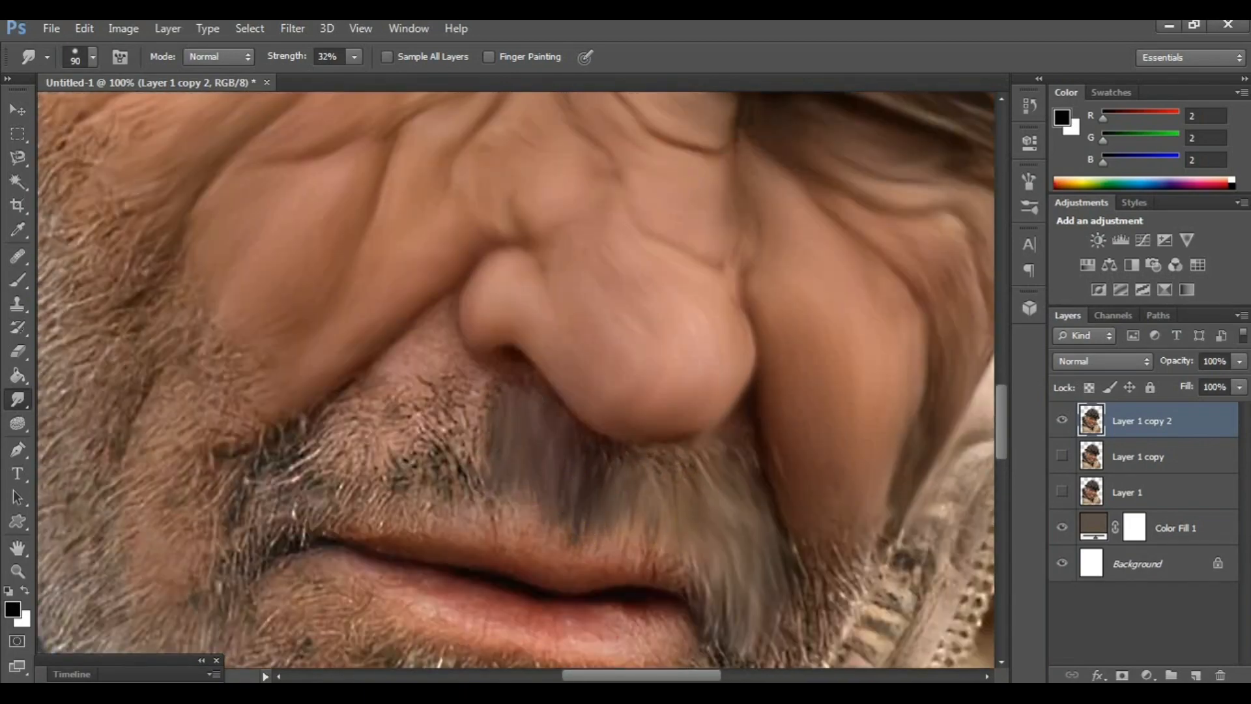
Smudge the lips smooth and blend the chin beard into soft strands along the hair direction.
scroll(586, 486, "down", 5)
scroll(587, 486, "down", 6)
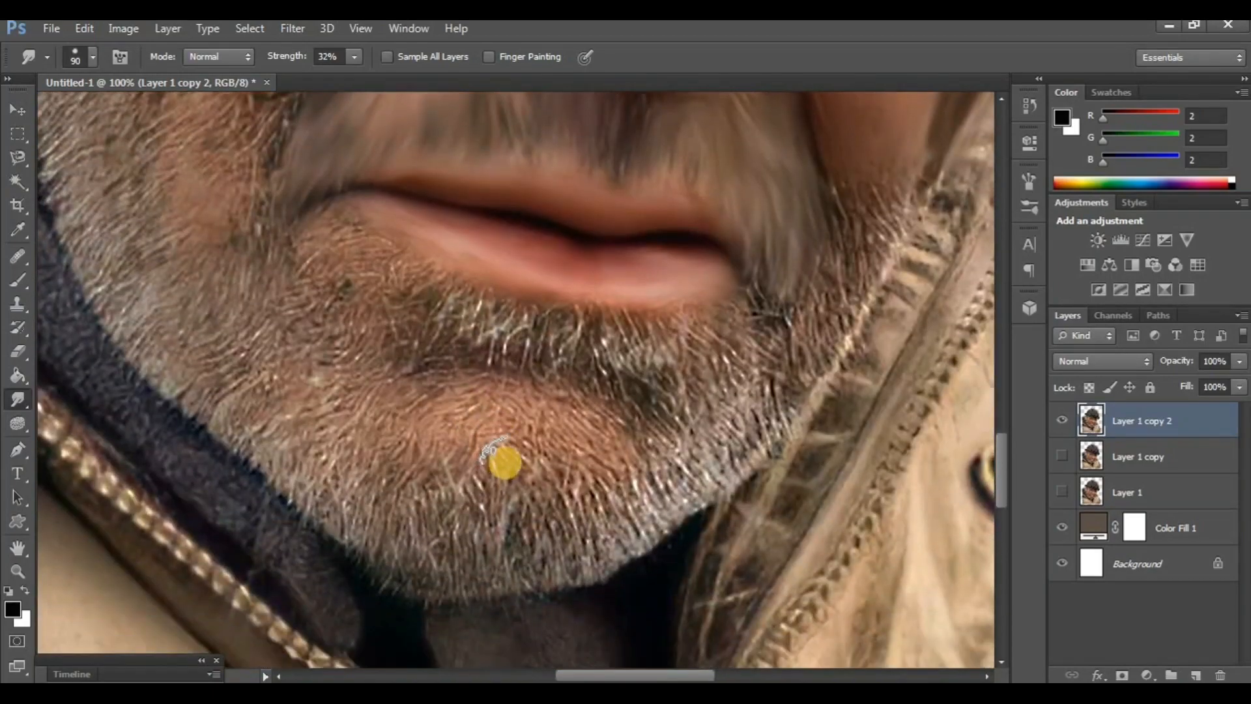
mouse_move(503, 462)
left_mouse_down()
mouse_move(570, 572)
mouse_move(542, 469)
mouse_move(594, 518)
mouse_move(609, 559)
mouse_move(566, 453)
mouse_move(625, 497)
mouse_move(651, 540)
mouse_move(607, 452)
mouse_move(668, 510)
mouse_move(653, 476)
mouse_move(687, 480)
mouse_move(672, 508)
mouse_move(567, 490)
mouse_move(565, 602)
mouse_move(541, 536)
mouse_move(535, 594)
mouse_move(537, 488)
mouse_move(499, 589)
mouse_move(496, 490)
mouse_move(471, 597)
mouse_move(453, 509)
mouse_move(433, 583)
mouse_move(426, 485)
mouse_move(402, 565)
left_mouse_up()
scroll(671, 506, "up", 1)
scroll(576, 522, "up", 1)
mouse_move(378, 472)
left_mouse_down()
mouse_move(478, 540)
mouse_move(593, 540)
mouse_move(609, 476)
left_mouse_up()
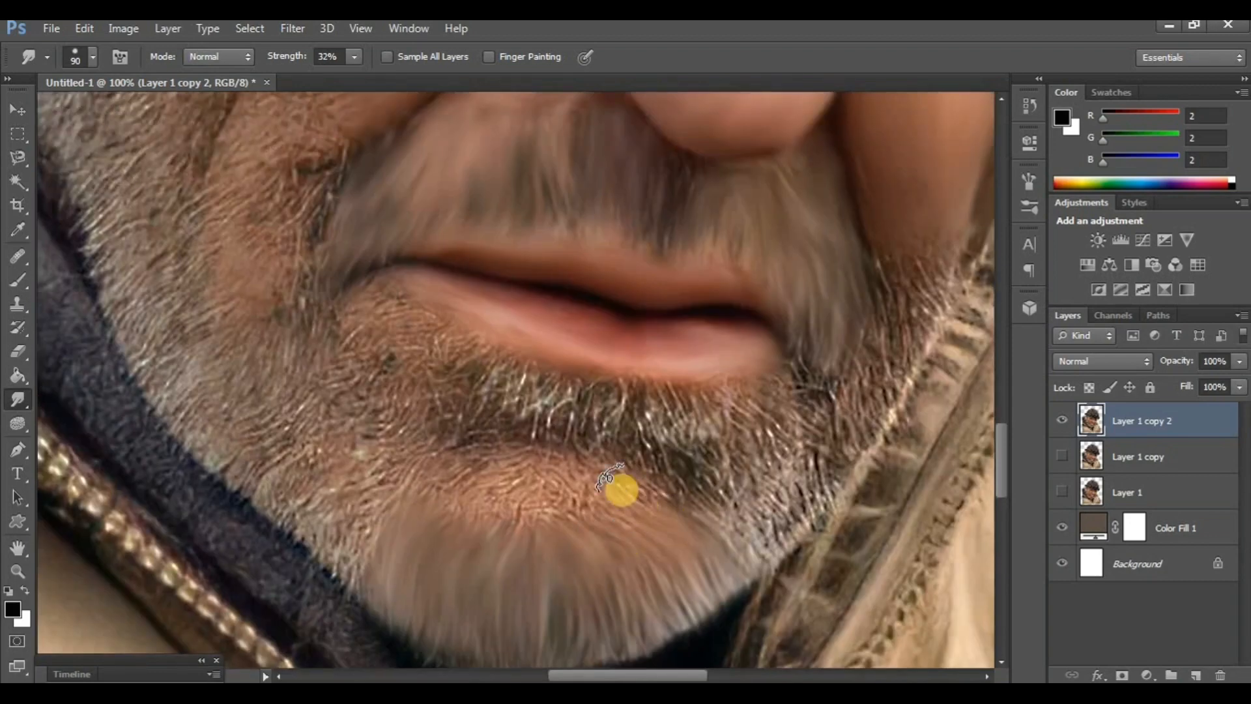
mouse_move(554, 519)
left_mouse_down()
mouse_move(538, 470)
mouse_move(520, 541)
mouse_move(525, 472)
mouse_move(482, 528)
mouse_move(499, 470)
mouse_move(426, 515)
left_mouse_up()
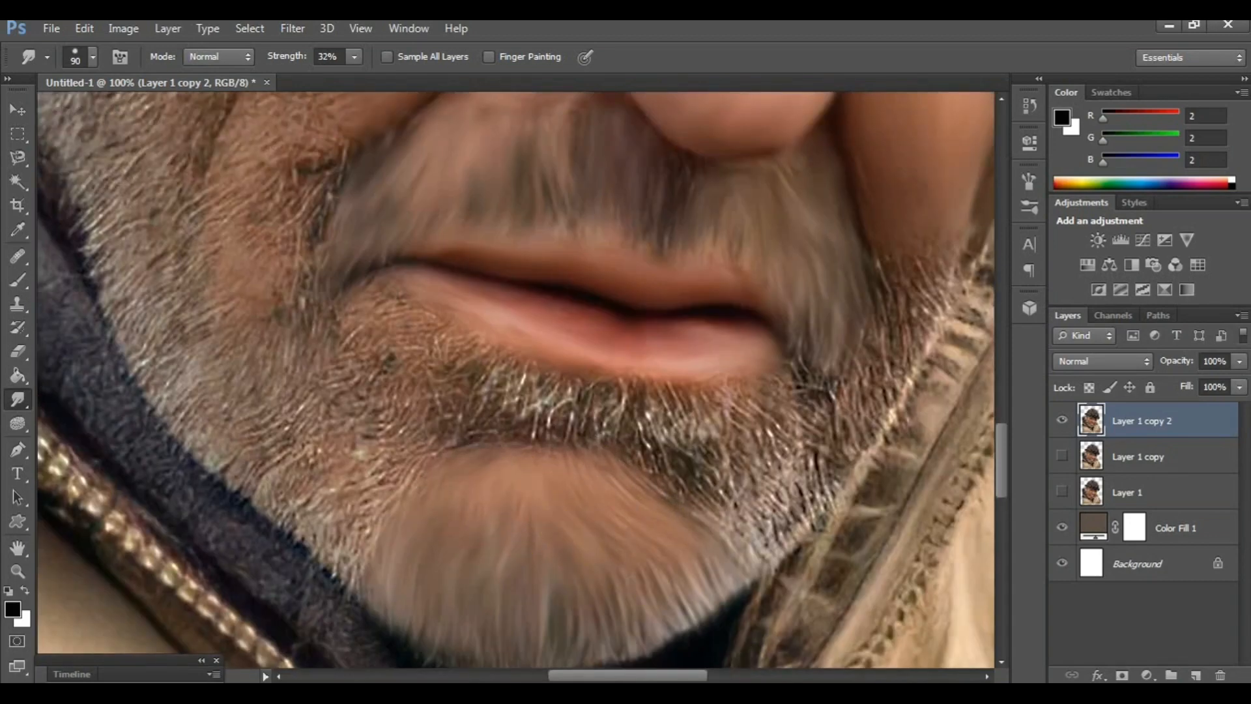
Smudge the beard beneath the lower lip and the stubble along the adjoining jaw into soft strands following the hair direction.
scroll(641, 468, "up", 10)
scroll(645, 466, "down", 6)
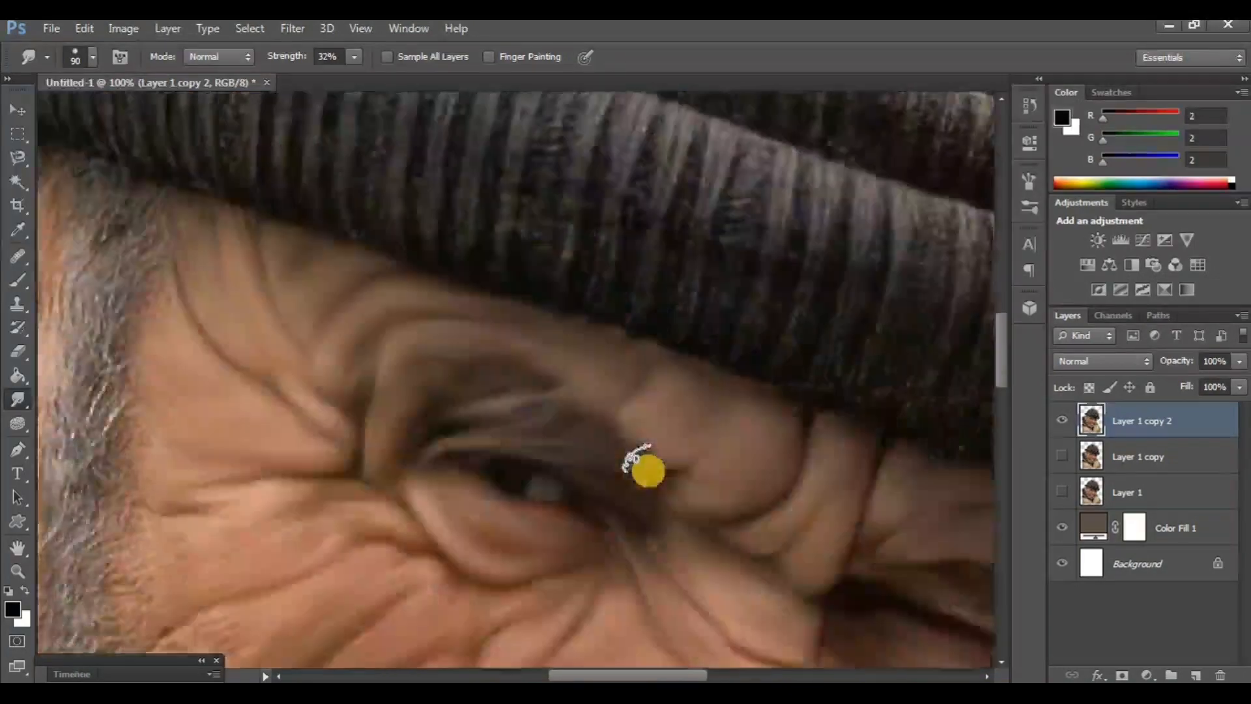
scroll(632, 469, "down", 12)
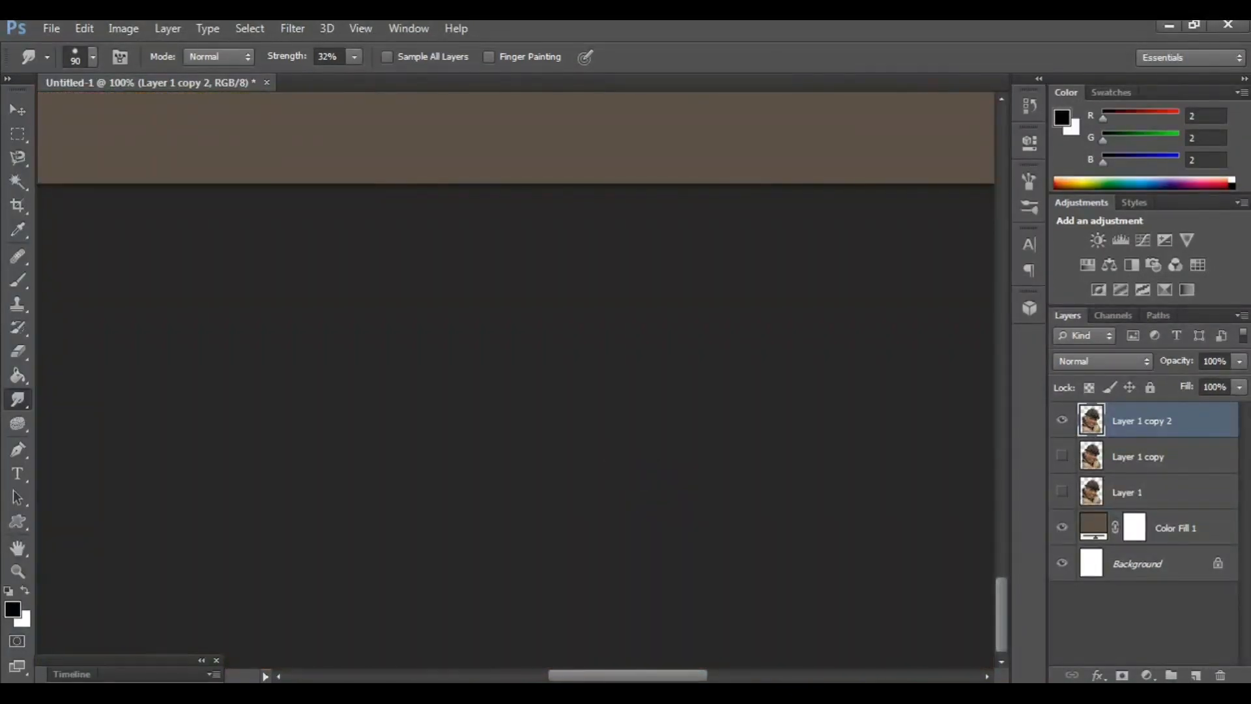
scroll(619, 456, "up", 8)
scroll(629, 463, "up", 1)
mouse_move(614, 391)
left_mouse_down()
mouse_move(618, 436)
mouse_move(644, 391)
mouse_move(663, 457)
mouse_move(672, 397)
mouse_move(698, 466)
left_mouse_up()
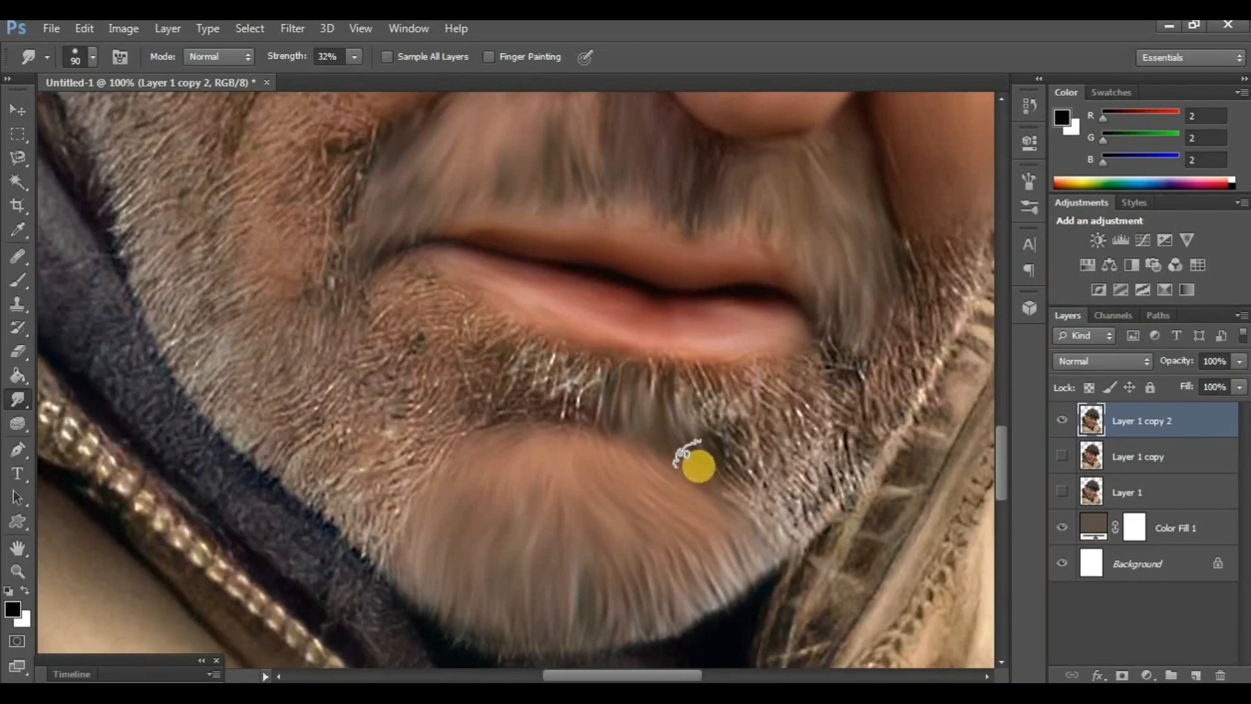
left_click_drag(693, 401, 770, 526)
scroll(620, 439, "left", 2)
mouse_move(626, 414)
left_mouse_down()
mouse_move(639, 383)
mouse_move(621, 416)
mouse_move(608, 389)
mouse_move(615, 365)
mouse_move(592, 411)
mouse_move(586, 371)
mouse_move(545, 410)
mouse_move(562, 369)
left_mouse_up()
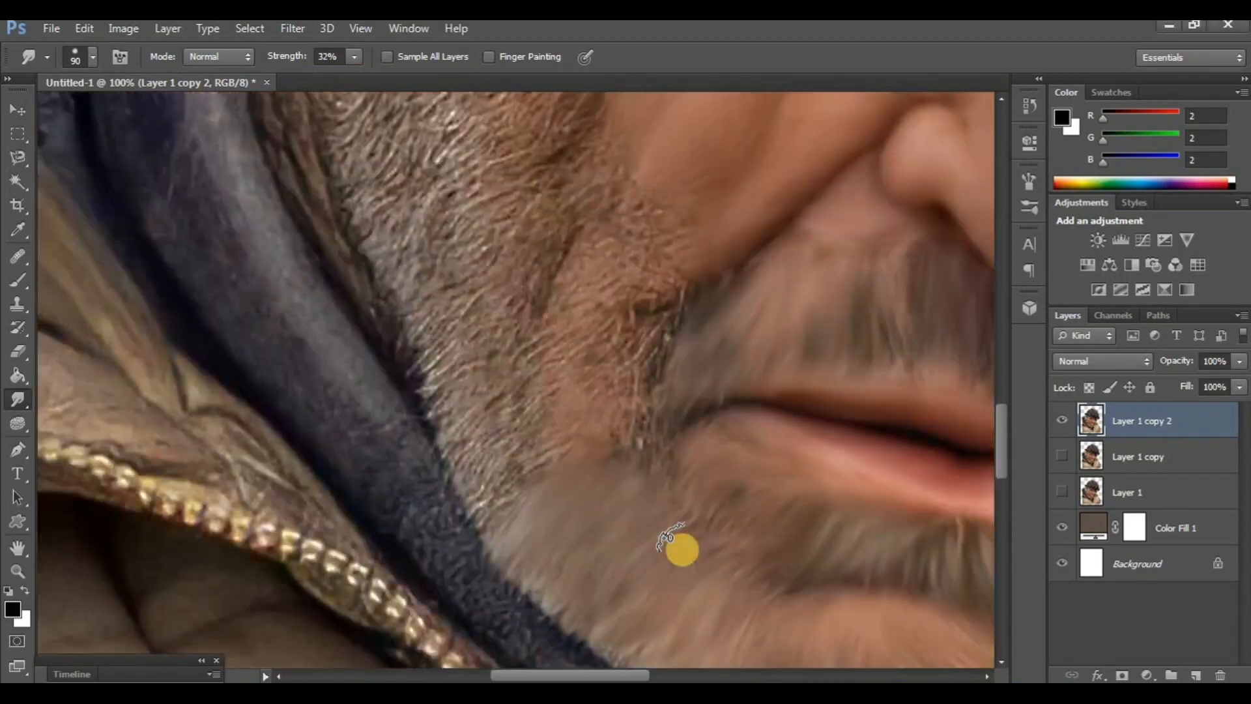
Compare the face before and after the beard smudging by toggling the visibility of Layer 1 copy 2.
key("ctrl+minus")
key("ctrl+minus")
key("ctrl+minus")
key("ctrl+plus")
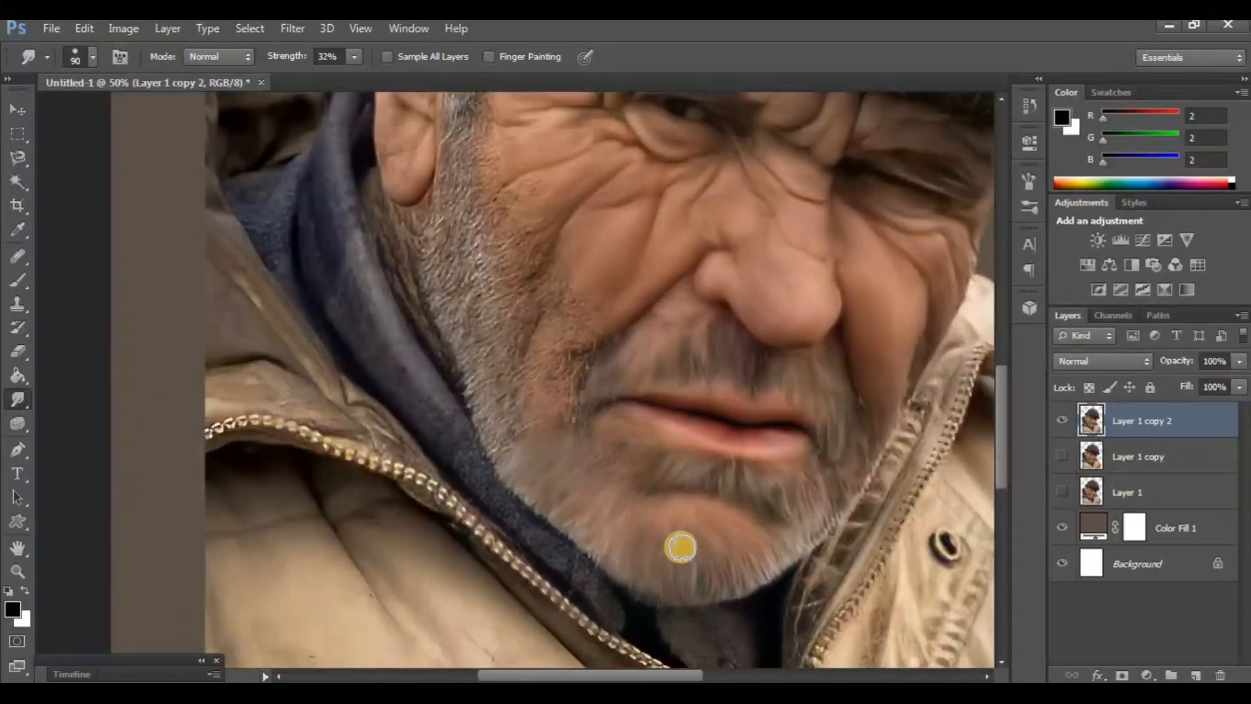
left_click_drag(979, 372, 935, 416)
left_click(1056, 415)
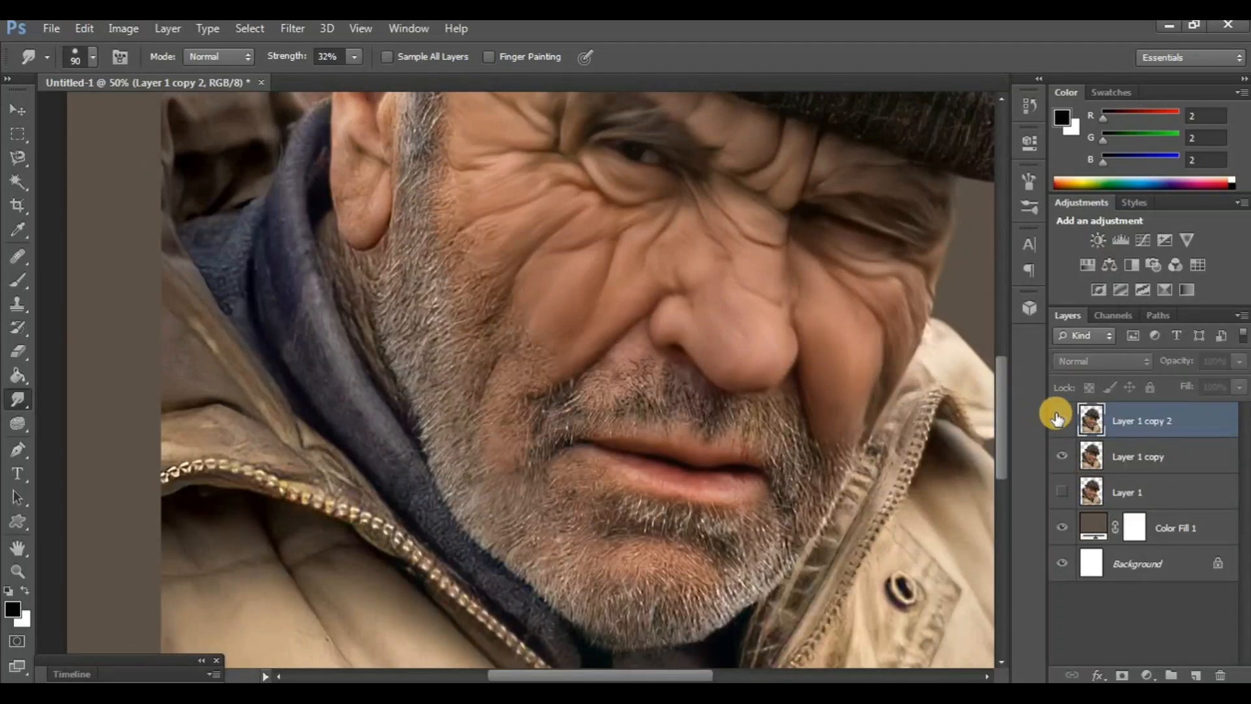
left_click(1057, 415)
Smudge the grey sideburn beside the ear from the hat edge downward into soft strands along the hair direction.
key("ctrl+plus")
key("ctrl+plus")
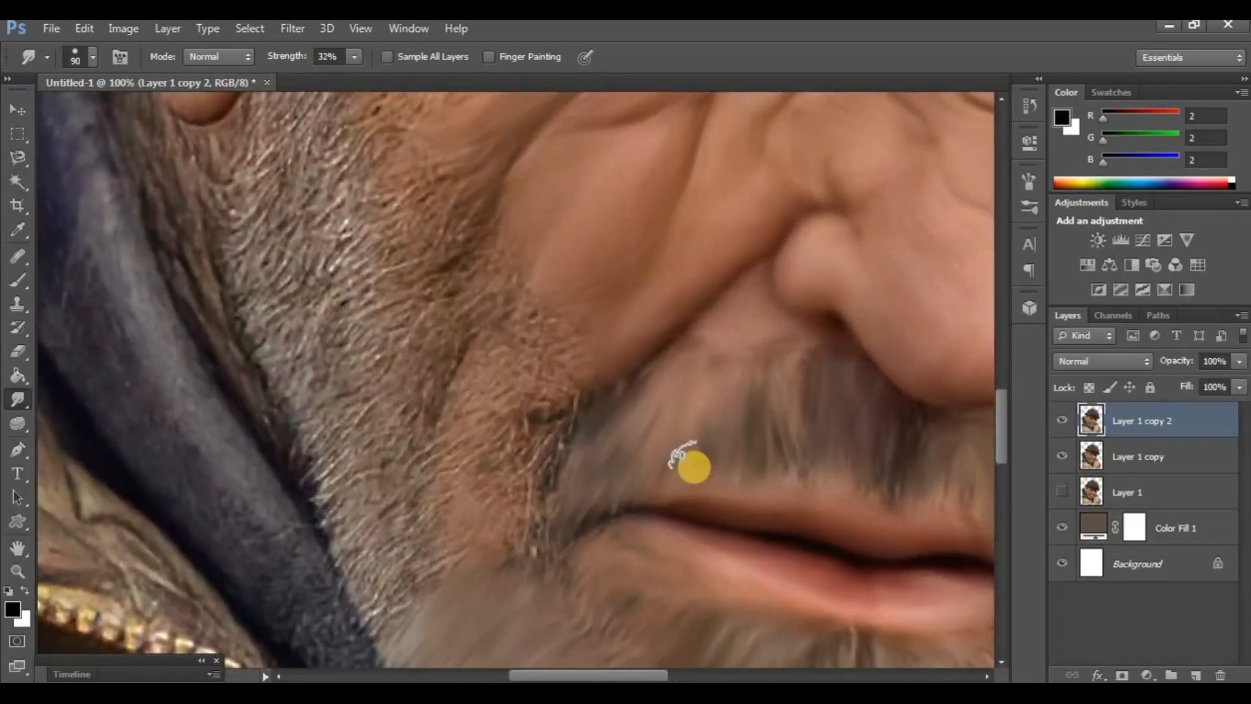
left_click_drag(639, 489, 818, 600)
scroll(488, 374, "up", 6)
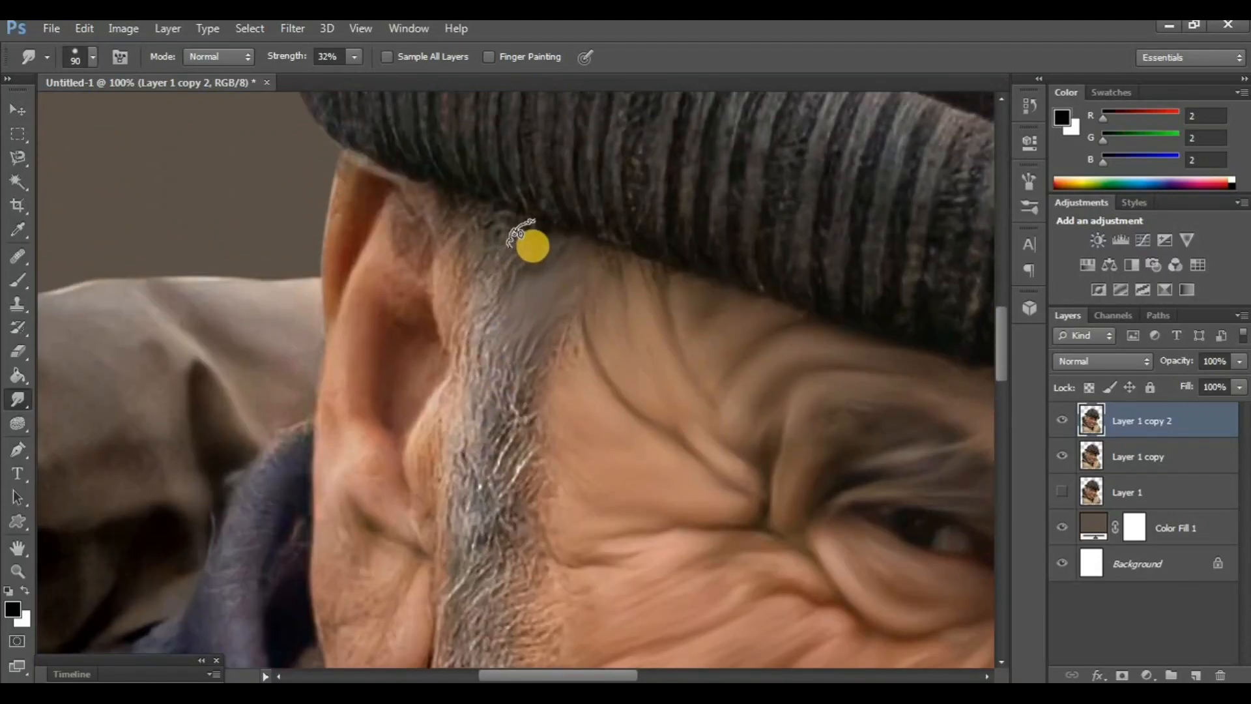
scroll(515, 336, "down", 2)
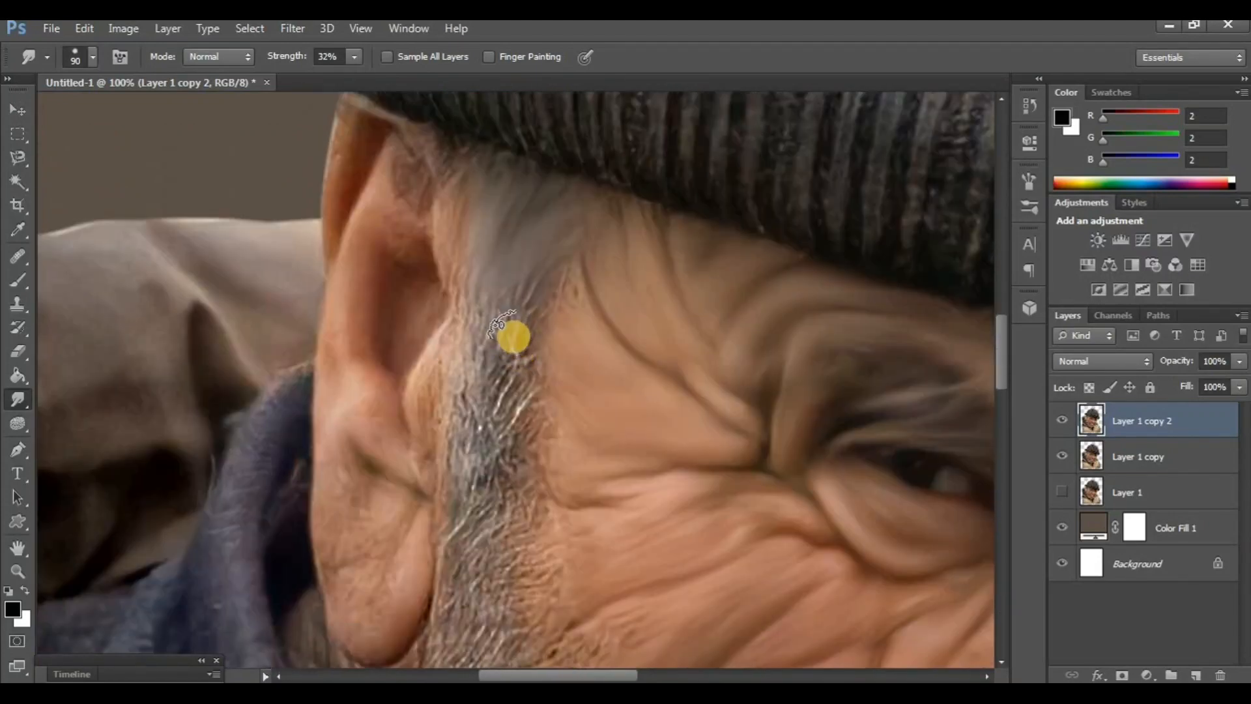
scroll(534, 313, "down", 3)
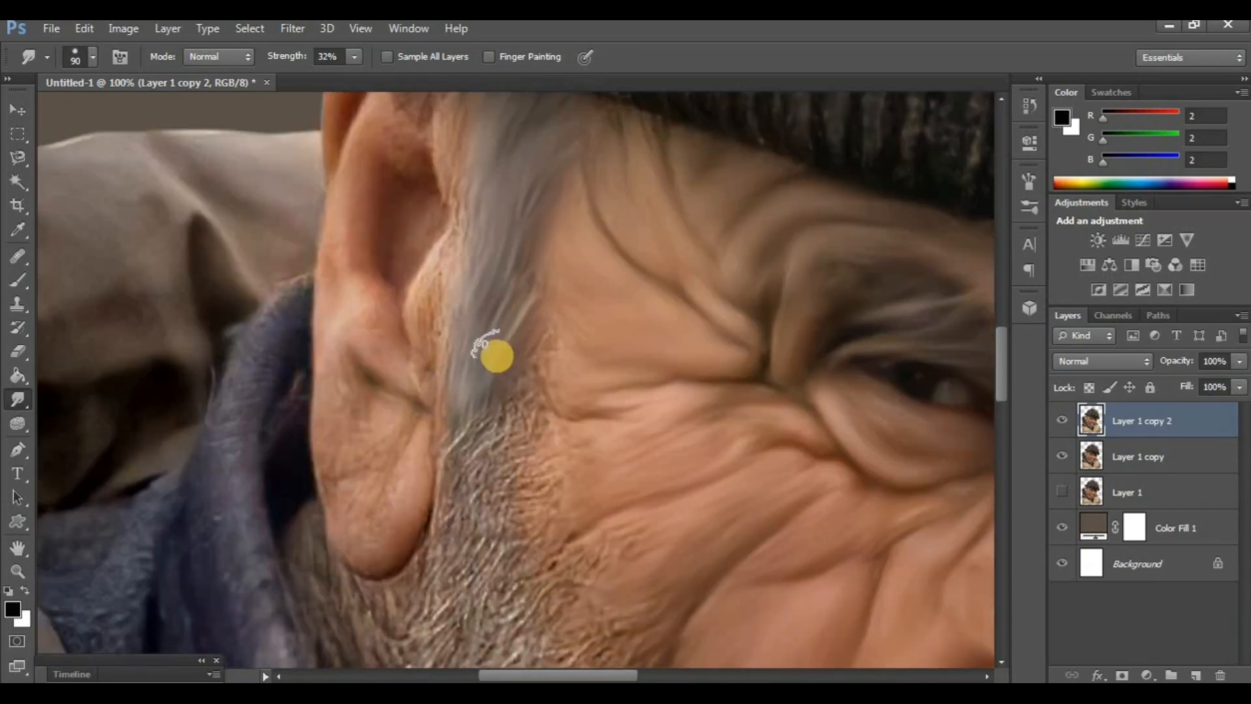
Smudge the cheek stubble and the jaw beard from the earlobe to the chin into soft strands along the hair direction.
scroll(515, 326, "down", 2)
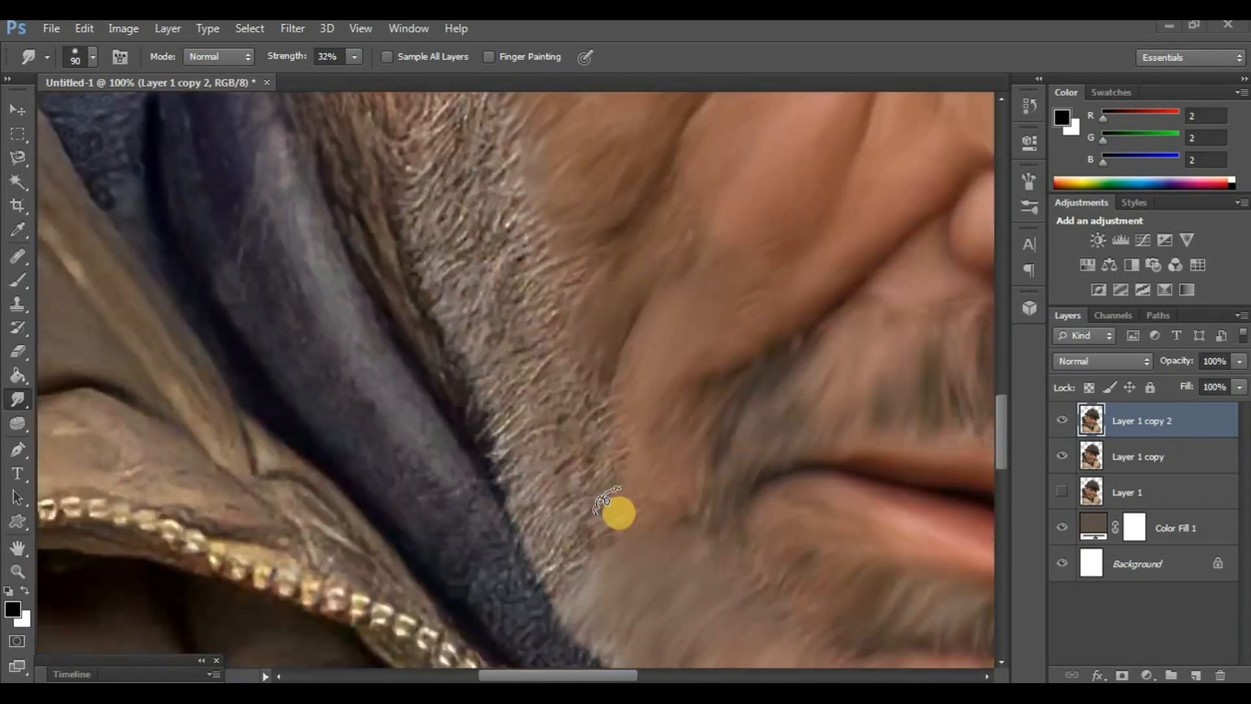
left_click_drag(550, 496, 608, 483)
scroll(554, 456, "up", 6)
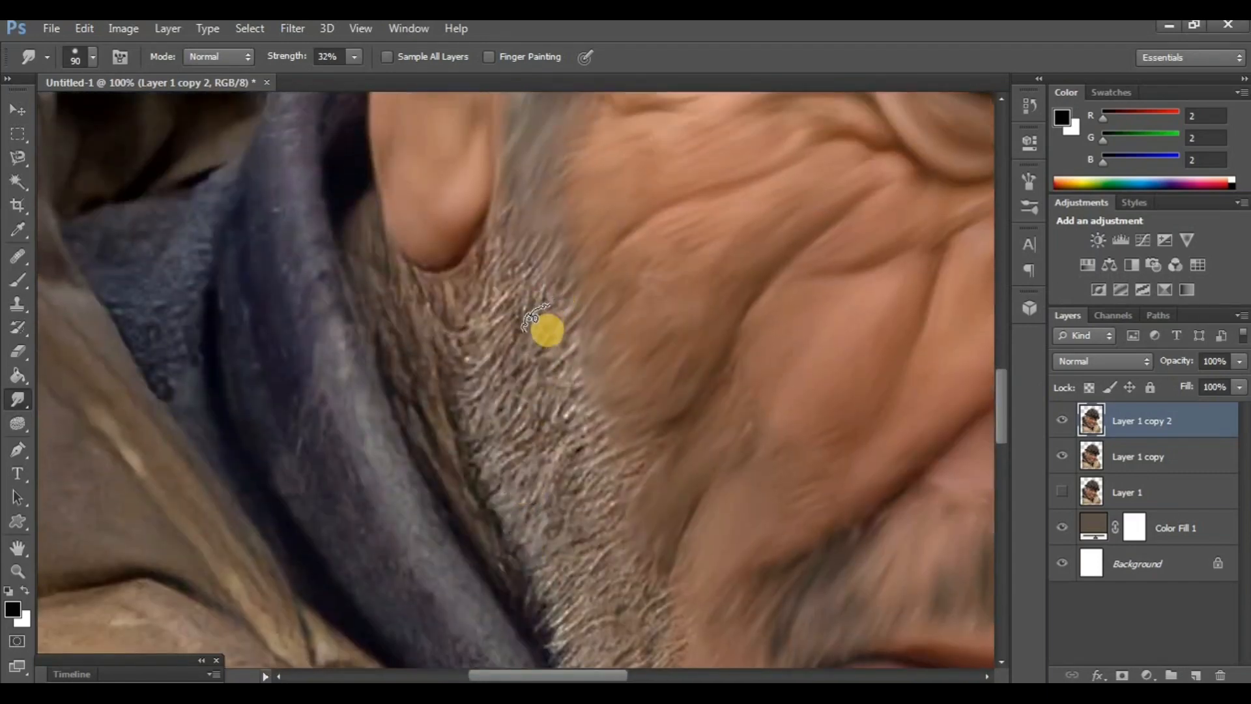
mouse_move(548, 331)
left_mouse_down()
mouse_move(474, 419)
mouse_move(527, 297)
mouse_move(473, 374)
mouse_move(512, 264)
mouse_move(456, 327)
mouse_move(497, 232)
left_mouse_up()
scroll(522, 357, "down", 3)
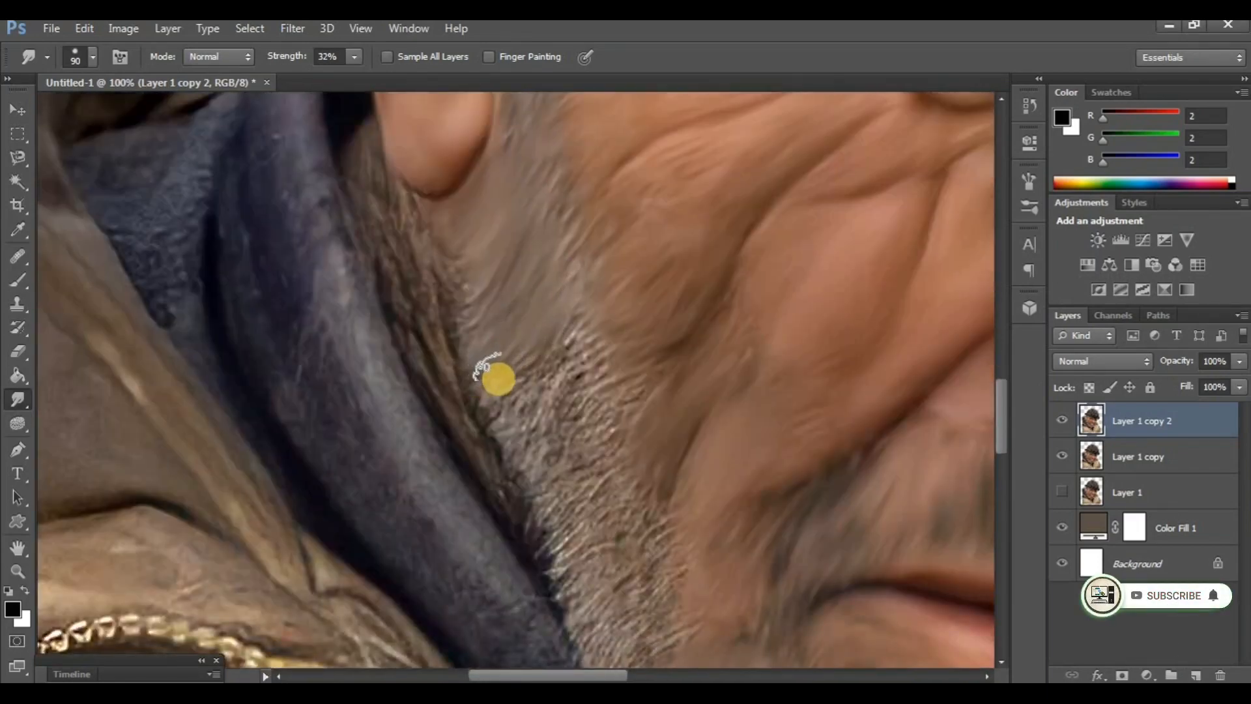
scroll(499, 378, "down", 3)
mouse_move(557, 331)
left_mouse_down()
mouse_move(587, 276)
mouse_move(512, 345)
mouse_move(581, 272)
mouse_move(576, 336)
mouse_move(559, 345)
mouse_move(637, 280)
mouse_move(603, 319)
mouse_move(531, 361)
mouse_move(562, 301)
left_mouse_up()
scroll(575, 335, "down", 2)
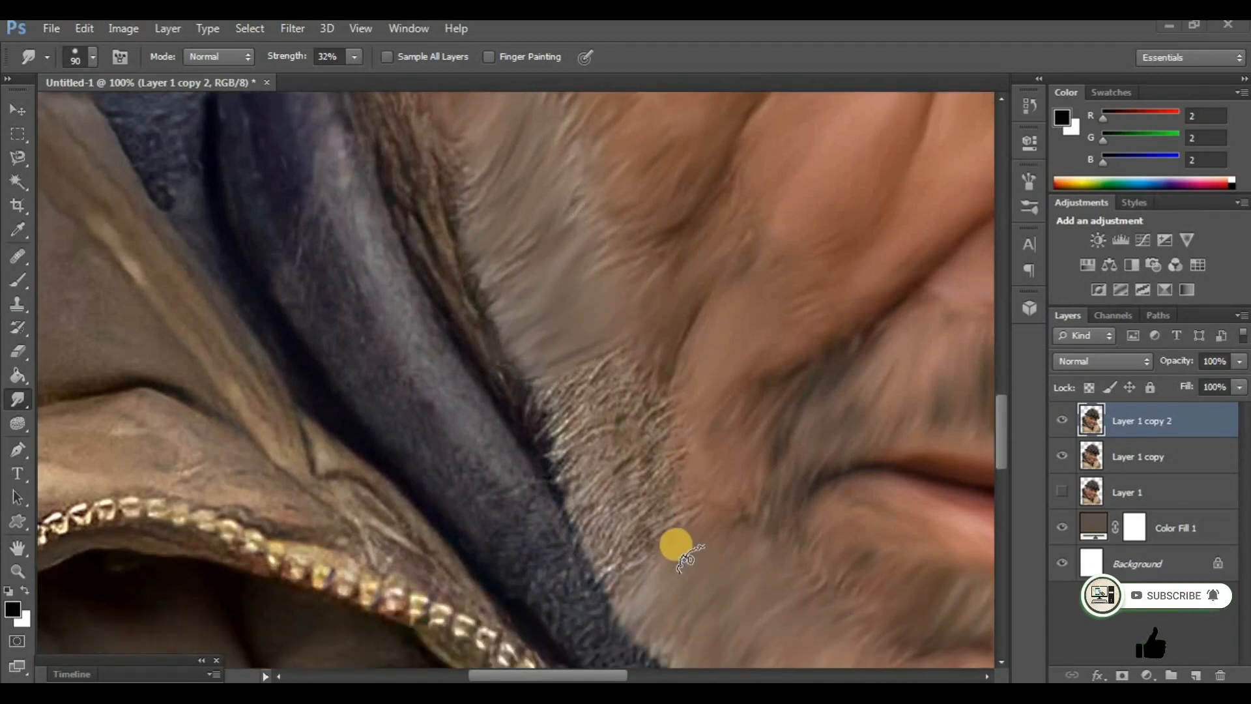
Compare the whole portrait with and without the finished beard smudging by toggling Layer 1 copy 2.
scroll(616, 487, "down", 4)
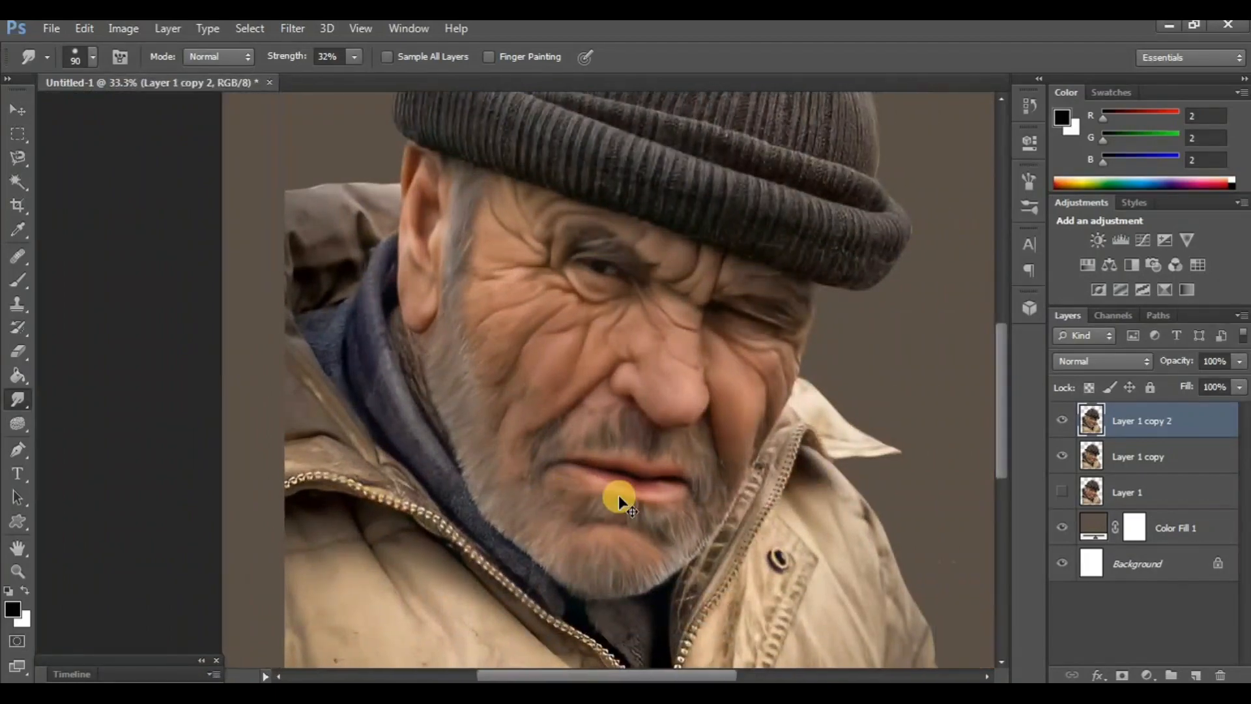
scroll(619, 495, "right", 1)
left_click(1062, 422)
left_click(1062, 421)
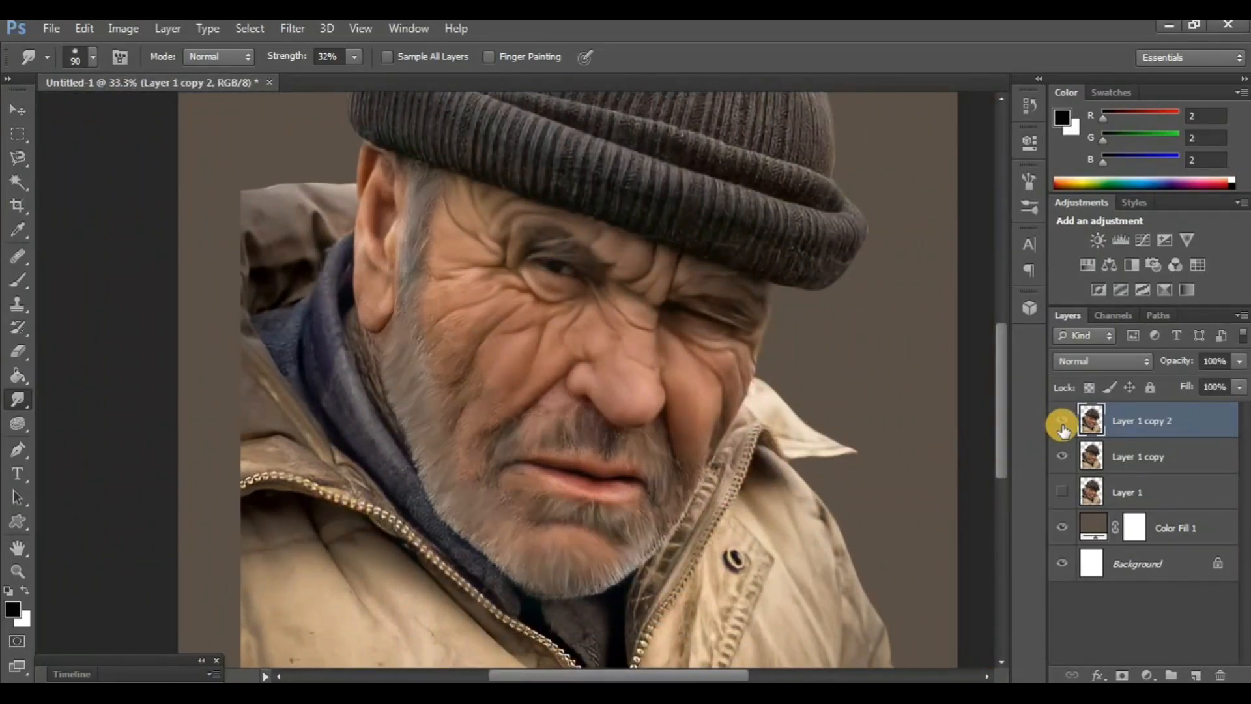
Duplicate Layer 1 copy 2 and show only the duplicate, hiding Layer 1 copy 2 and Layer 1 copy.
scroll(787, 424, "up", 3)
key("ctrl+j")
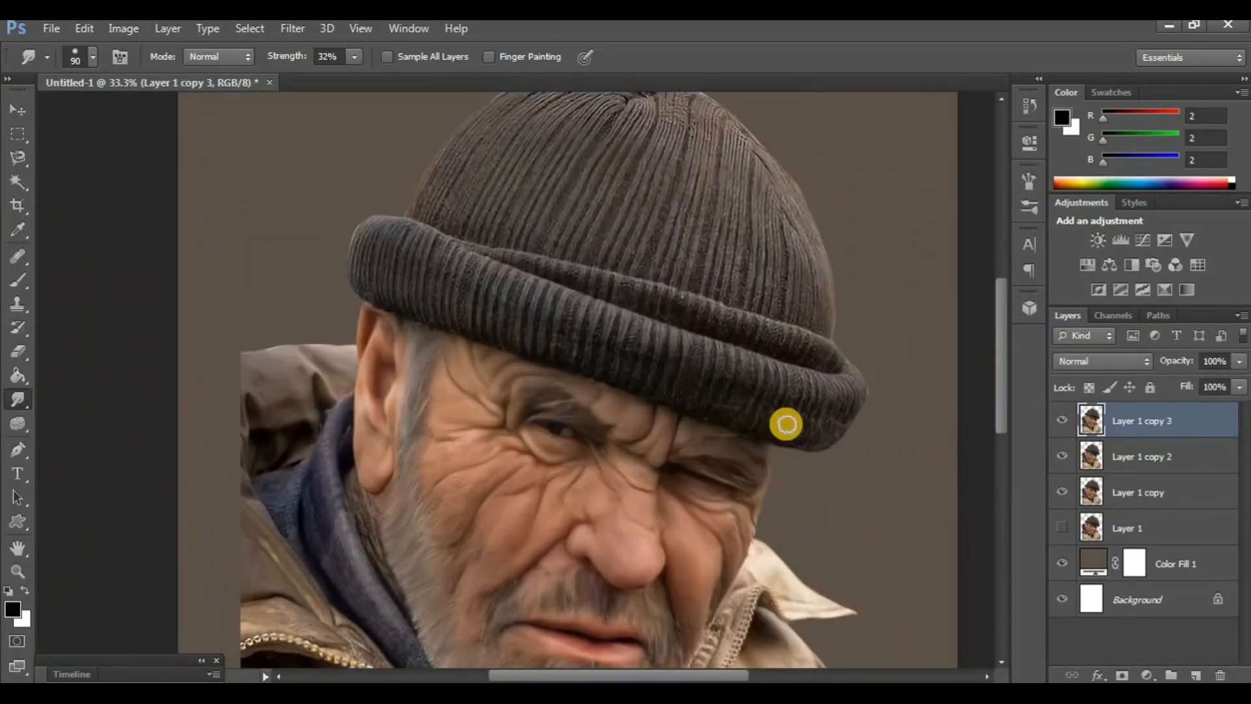
scroll(627, 452, "up", 2)
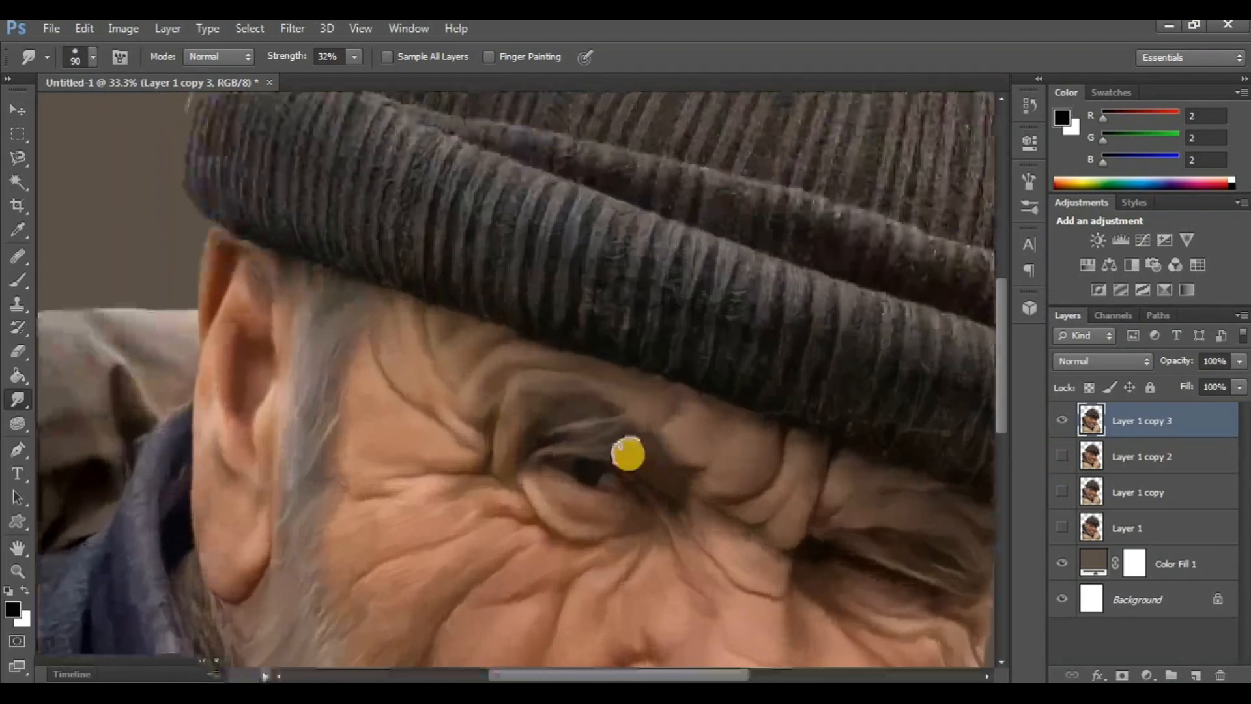
Smudge the hat's crown and inner fold along the knit ribs with a 150 px brush at 40% strength.
scroll(456, 456, "up", 2)
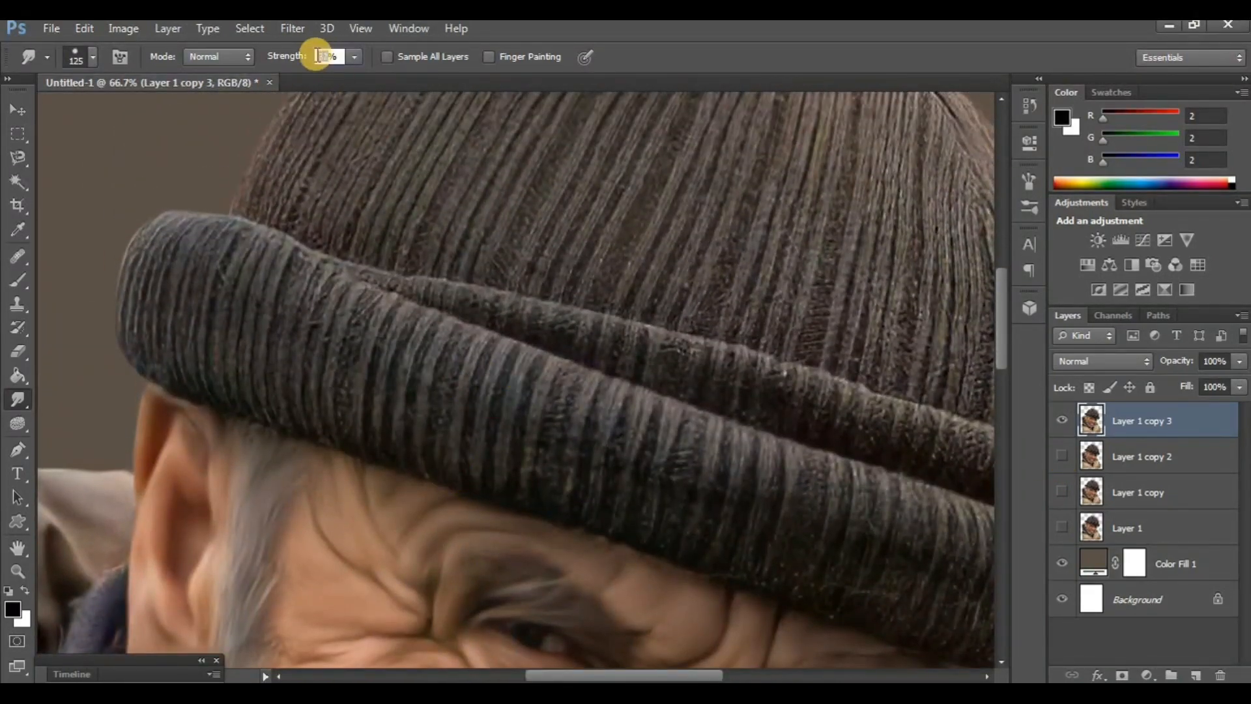
type("40")
key("Return")
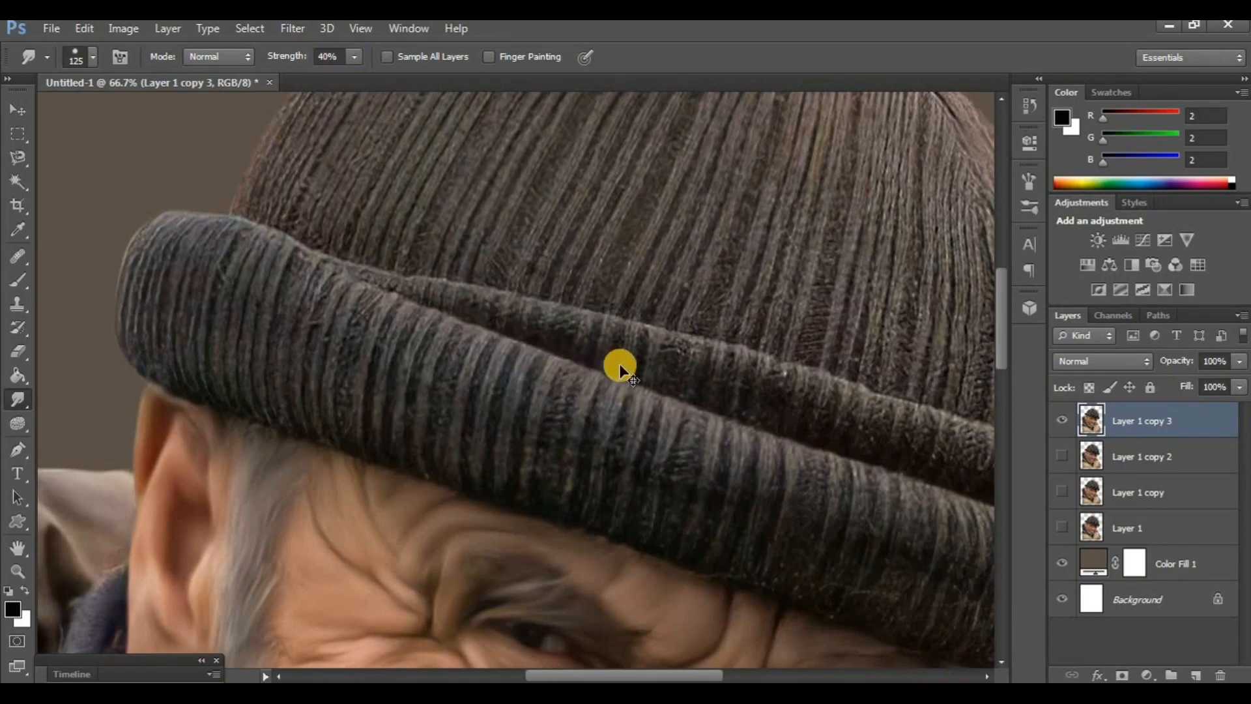
scroll(616, 413, "right", 3)
scroll(616, 413, "up", 5)
key("bracketright")
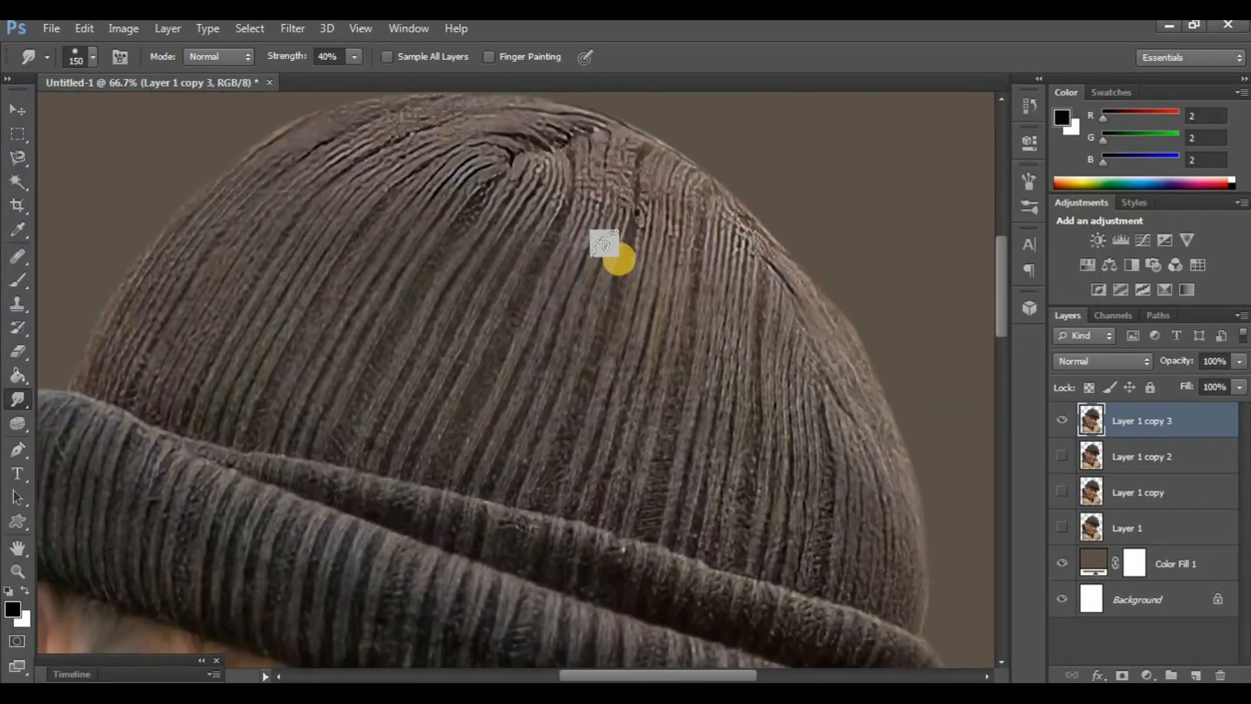
mouse_move(564, 384)
left_mouse_down()
mouse_move(545, 479)
mouse_move(596, 361)
mouse_move(618, 259)
mouse_move(615, 163)
mouse_move(575, 241)
mouse_move(527, 437)
mouse_move(505, 470)
mouse_move(576, 186)
mouse_move(546, 166)
mouse_move(494, 377)
mouse_move(455, 458)
mouse_move(533, 267)
mouse_move(553, 325)
mouse_move(516, 467)
mouse_move(466, 461)
mouse_move(461, 393)
mouse_move(524, 213)
mouse_move(409, 456)
mouse_move(788, 549)
left_mouse_up()
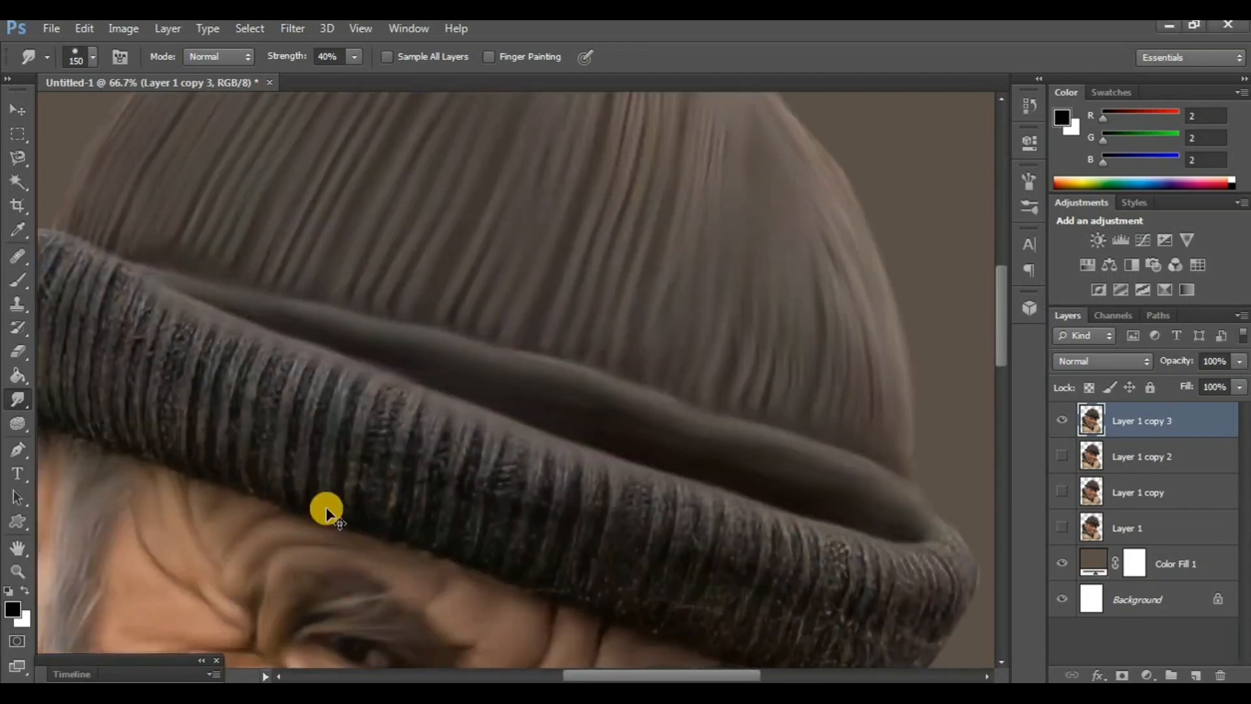
Smudge the hat's folded brim from end to end until its knit texture becomes a smooth rolled band.
scroll(326, 511, "left", 3)
scroll(245, 346, "down", 1)
mouse_move(308, 300)
left_mouse_down()
mouse_move(170, 242)
mouse_move(126, 239)
mouse_move(103, 249)
mouse_move(86, 304)
mouse_move(98, 352)
mouse_move(159, 390)
mouse_move(428, 464)
mouse_move(416, 386)
mouse_move(384, 368)
mouse_move(424, 369)
mouse_move(285, 300)
mouse_move(468, 364)
mouse_move(289, 336)
mouse_move(410, 406)
mouse_move(329, 411)
mouse_move(418, 436)
mouse_move(264, 384)
mouse_move(146, 319)
mouse_move(237, 308)
mouse_move(148, 285)
mouse_move(246, 392)
mouse_move(157, 360)
mouse_move(104, 304)
left_mouse_up()
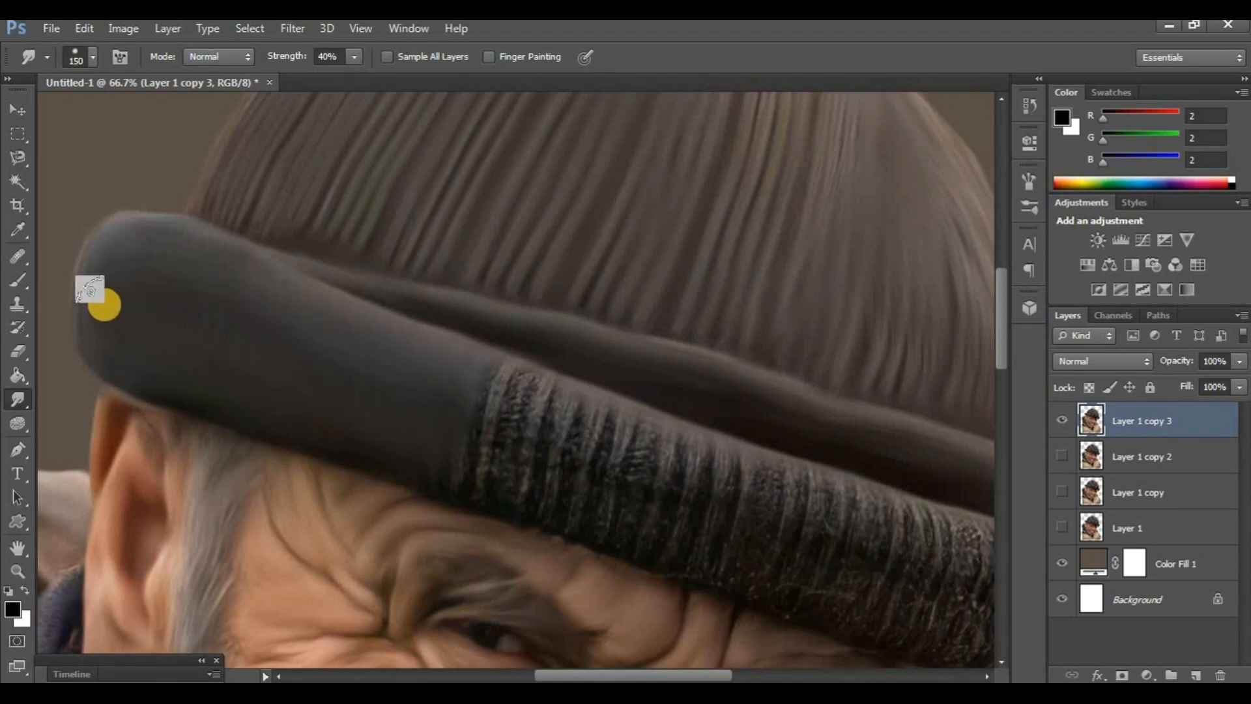
left_click_drag(464, 404, 312, 372)
mouse_move(258, 311)
left_mouse_down()
mouse_move(374, 365)
mouse_move(557, 424)
mouse_move(341, 354)
mouse_move(578, 447)
mouse_move(690, 592)
left_mouse_up()
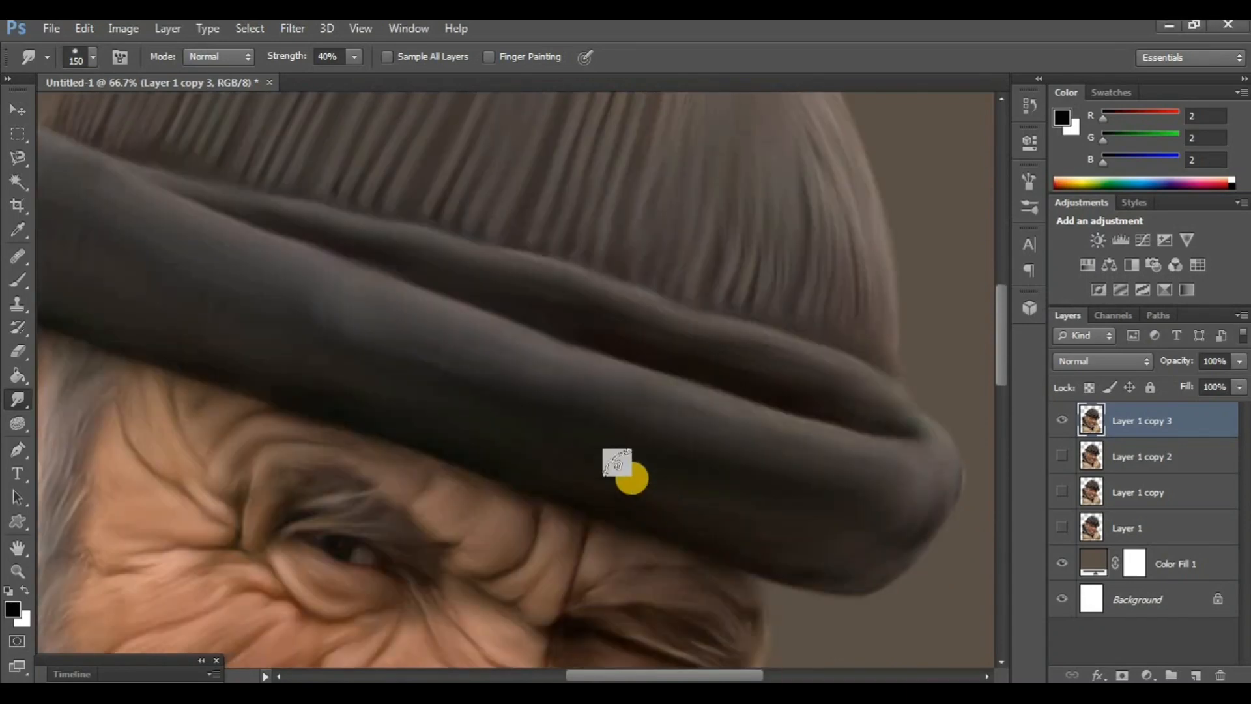
scroll(631, 477, "down", 2)
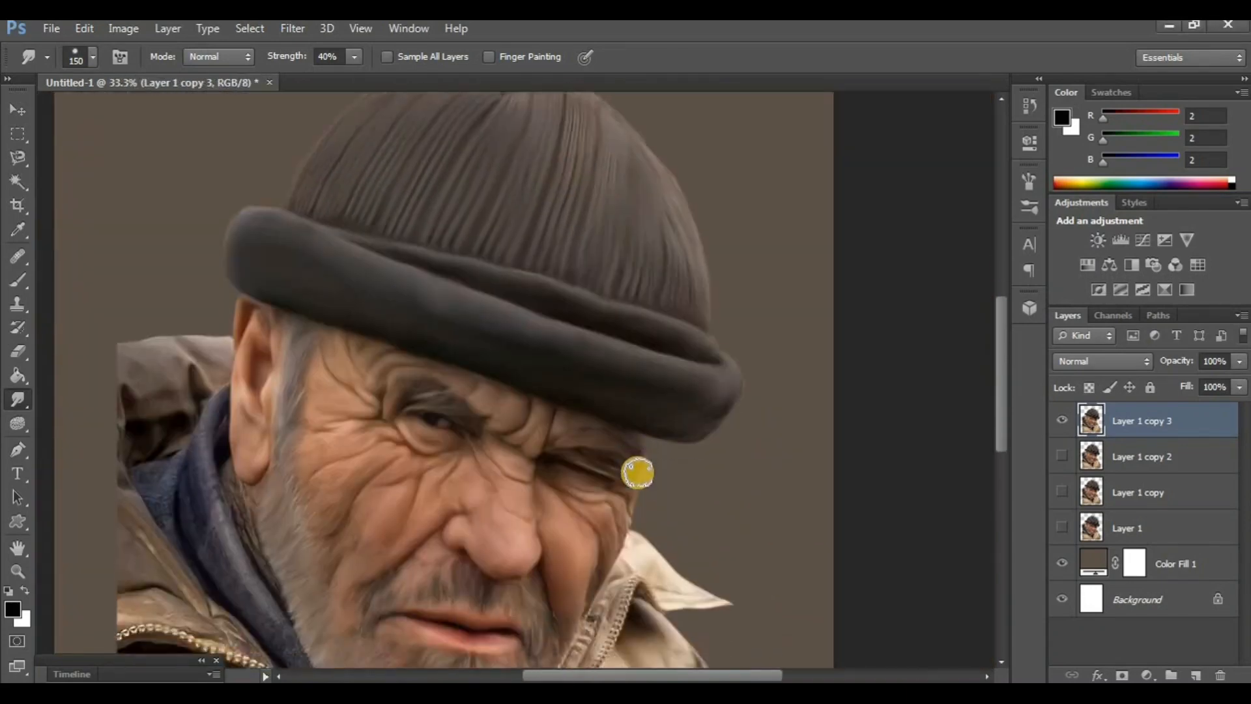
Smudge the blue inner collar, the neck below the ear and the jacket's zip edges into smooth folds.
scroll(397, 495, "up", 2)
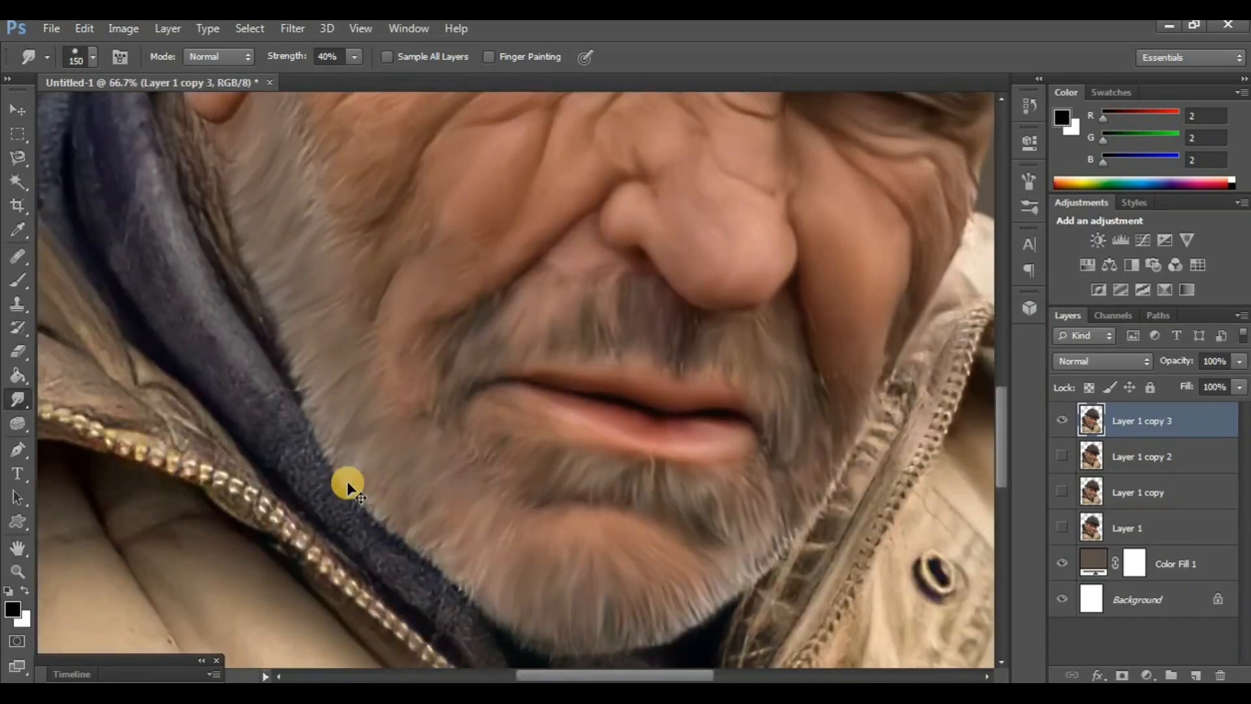
scroll(347, 484, "left", 3)
scroll(207, 326, "up", 4)
scroll(290, 287, "up", 2)
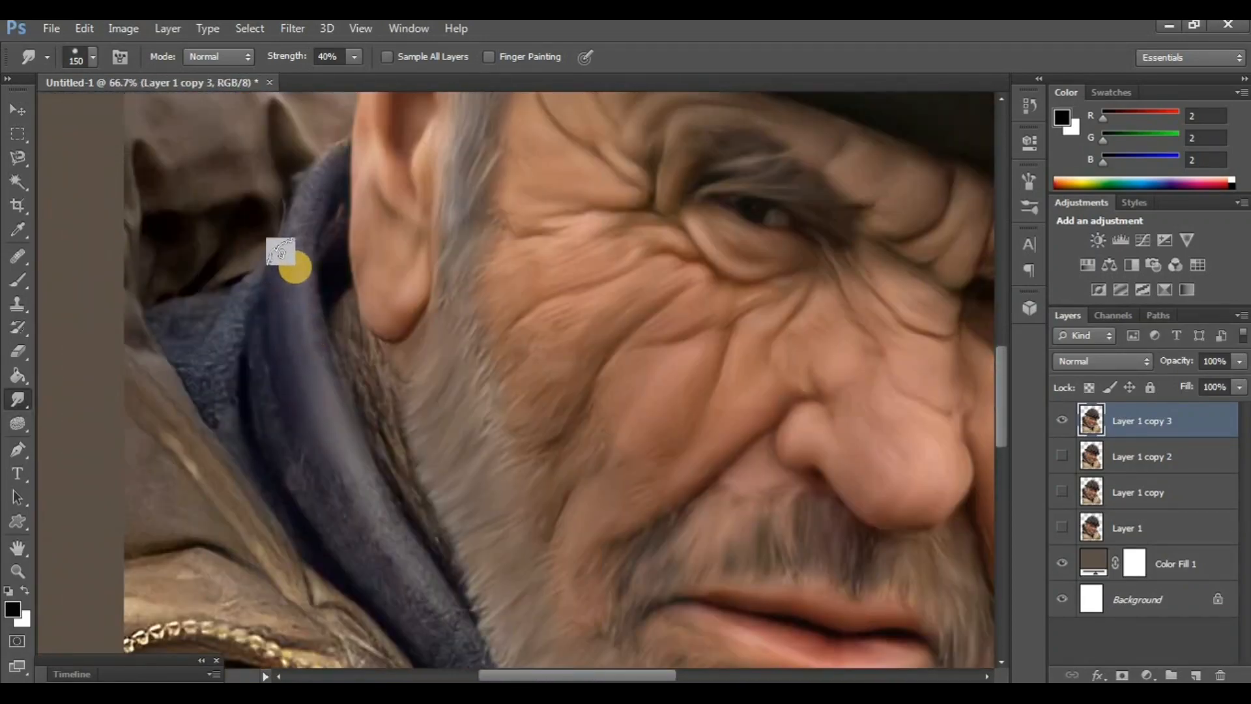
mouse_move(280, 251)
left_mouse_down()
mouse_move(324, 167)
mouse_move(333, 304)
mouse_move(417, 543)
left_mouse_up()
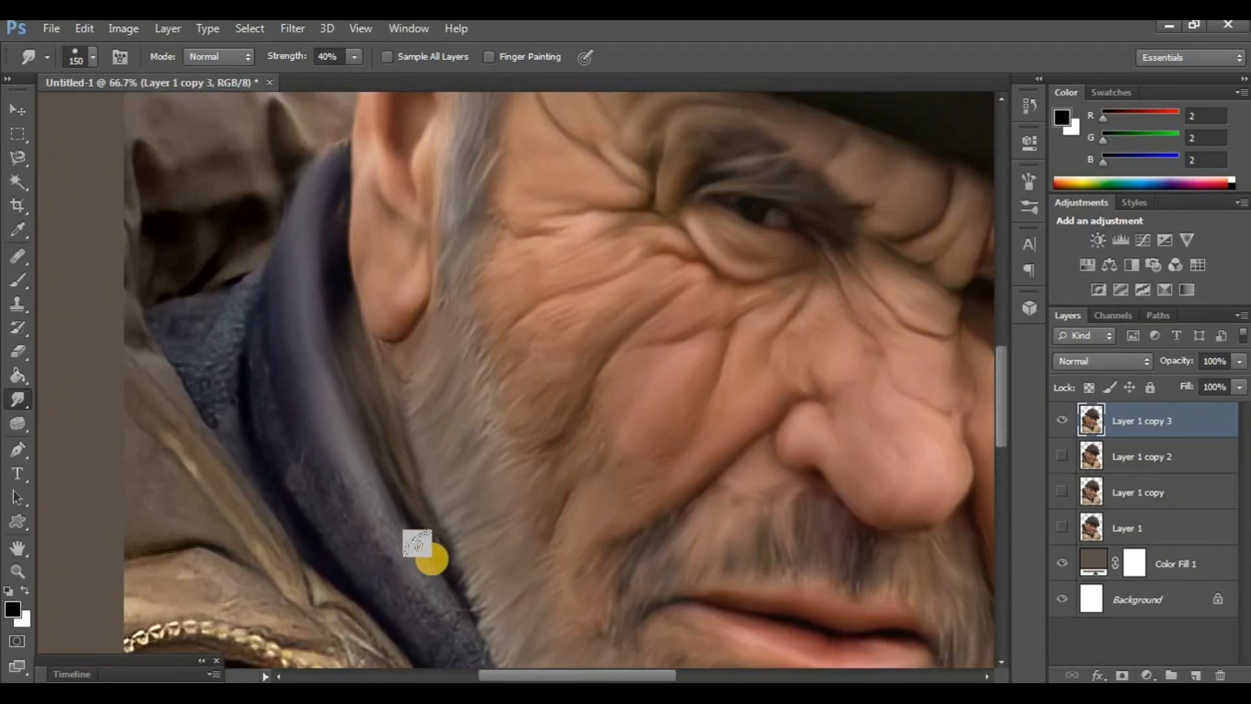
scroll(441, 503, "down", 2)
scroll(779, 495, "down", 5)
scroll(778, 495, "right", 2)
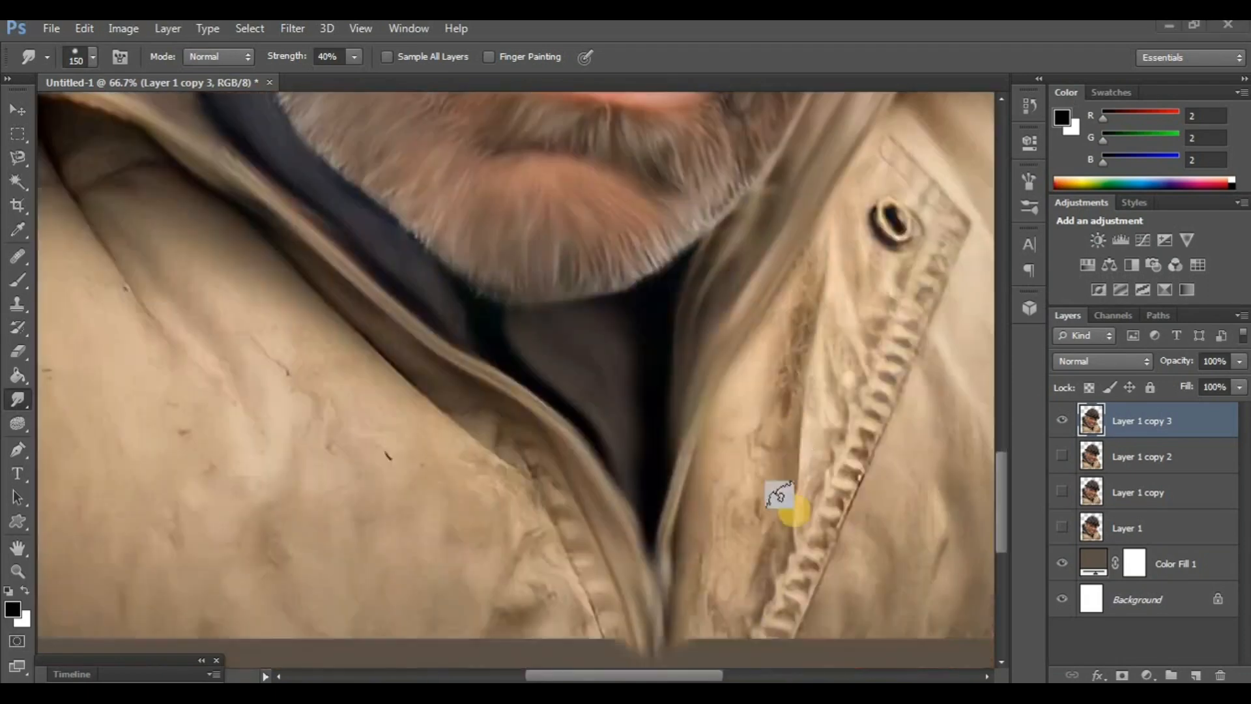
Smudge the jacket front with the eyelet, blending the eyelet, stitched flap and fabric folds down to the lower edge.
scroll(779, 495, "right", 3)
scroll(755, 399, "up", 2)
mouse_move(750, 246)
left_mouse_down()
mouse_move(721, 442)
mouse_move(681, 352)
left_mouse_up()
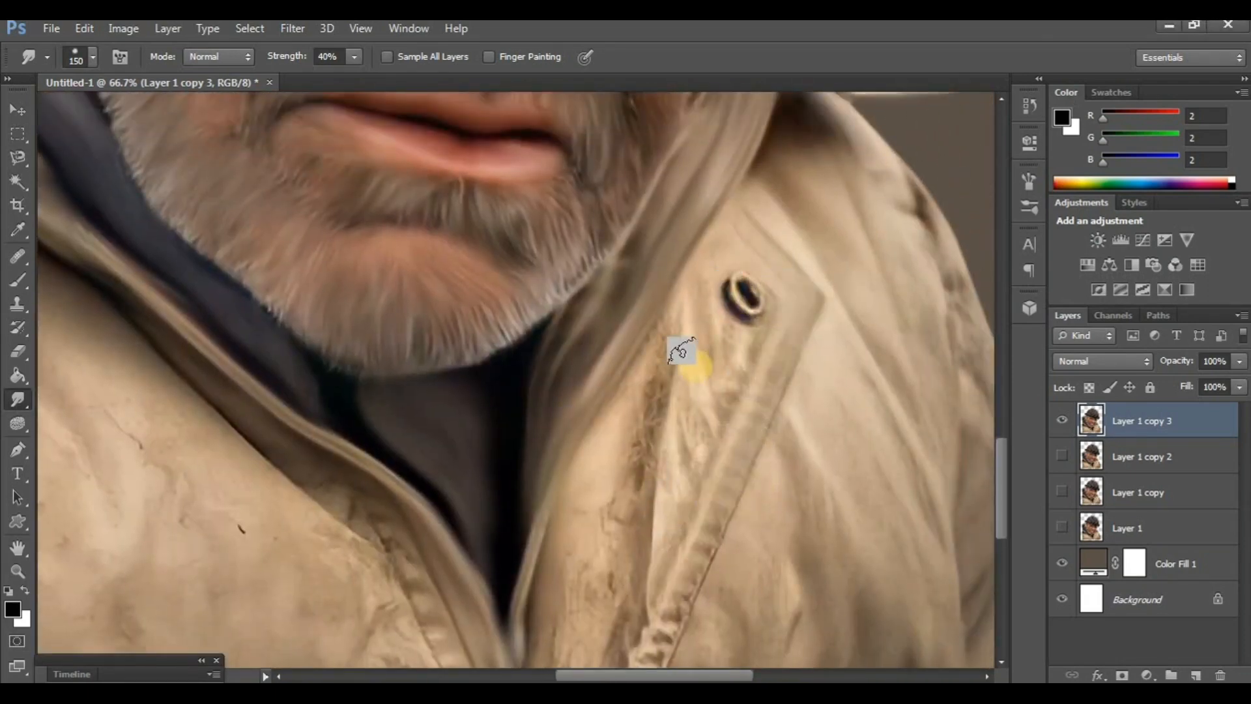
mouse_move(696, 258)
left_mouse_down()
mouse_move(678, 438)
mouse_move(740, 307)
mouse_move(698, 296)
left_mouse_up()
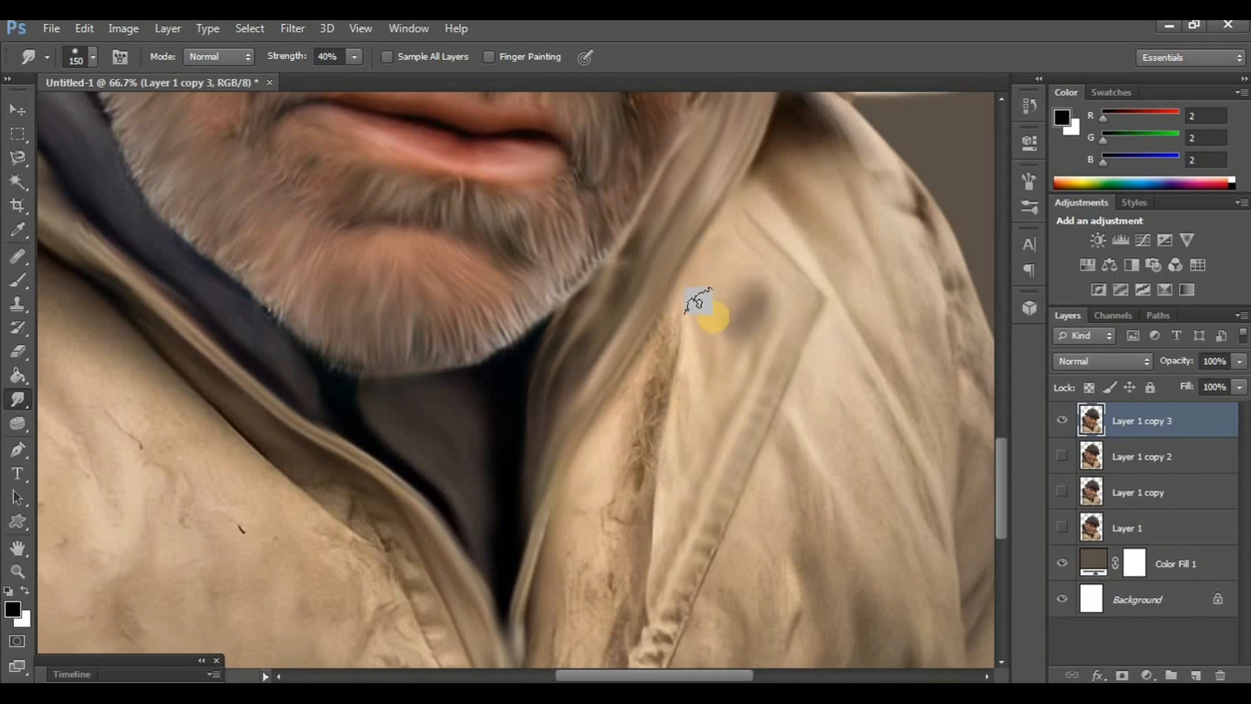
scroll(642, 402, "down", 2)
mouse_move(641, 402)
left_mouse_down()
mouse_move(634, 545)
mouse_move(710, 419)
mouse_move(614, 660)
mouse_move(616, 468)
mouse_move(657, 247)
mouse_move(587, 604)
mouse_move(596, 381)
left_mouse_up()
left_click_drag(680, 297, 637, 463)
mouse_move(657, 228)
left_mouse_down()
mouse_move(584, 287)
mouse_move(537, 382)
left_mouse_up()
Smudge the other jacket front smooth with a 200 px brush, softening its outer and lower edges into the background.
scroll(458, 454, "left", 8)
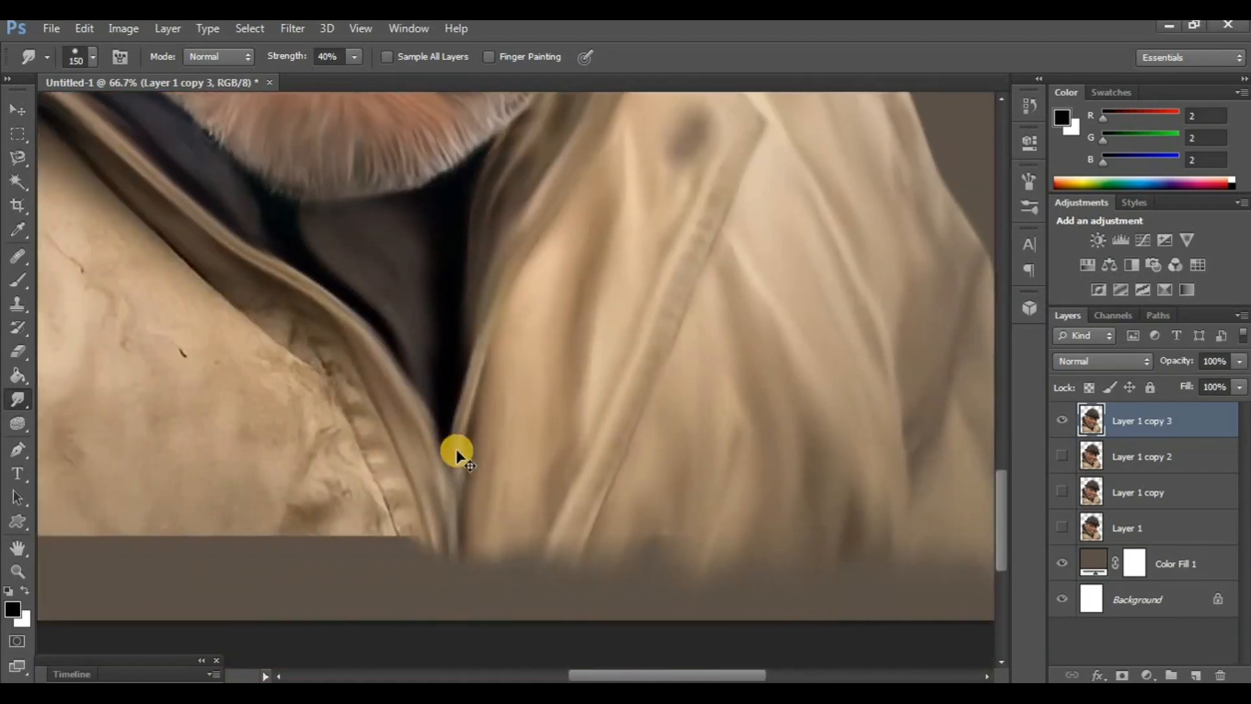
scroll(456, 447, "up", 3)
mouse_move(319, 271)
left_mouse_down()
mouse_move(483, 425)
mouse_move(671, 655)
mouse_move(717, 566)
mouse_move(711, 515)
left_mouse_up()
mouse_move(576, 470)
left_mouse_down()
mouse_move(517, 397)
mouse_move(622, 569)
mouse_move(553, 408)
mouse_move(645, 615)
left_mouse_up()
scroll(506, 534, "left", 2)
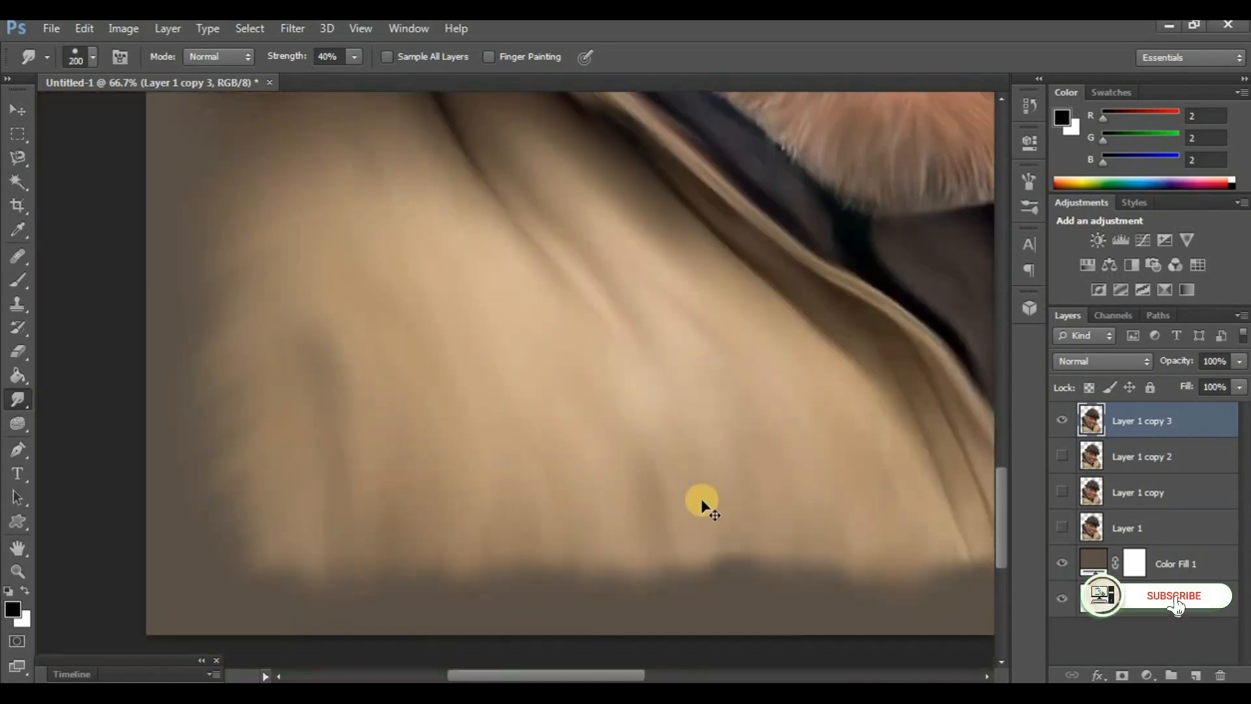
scroll(702, 499, "right", 12)
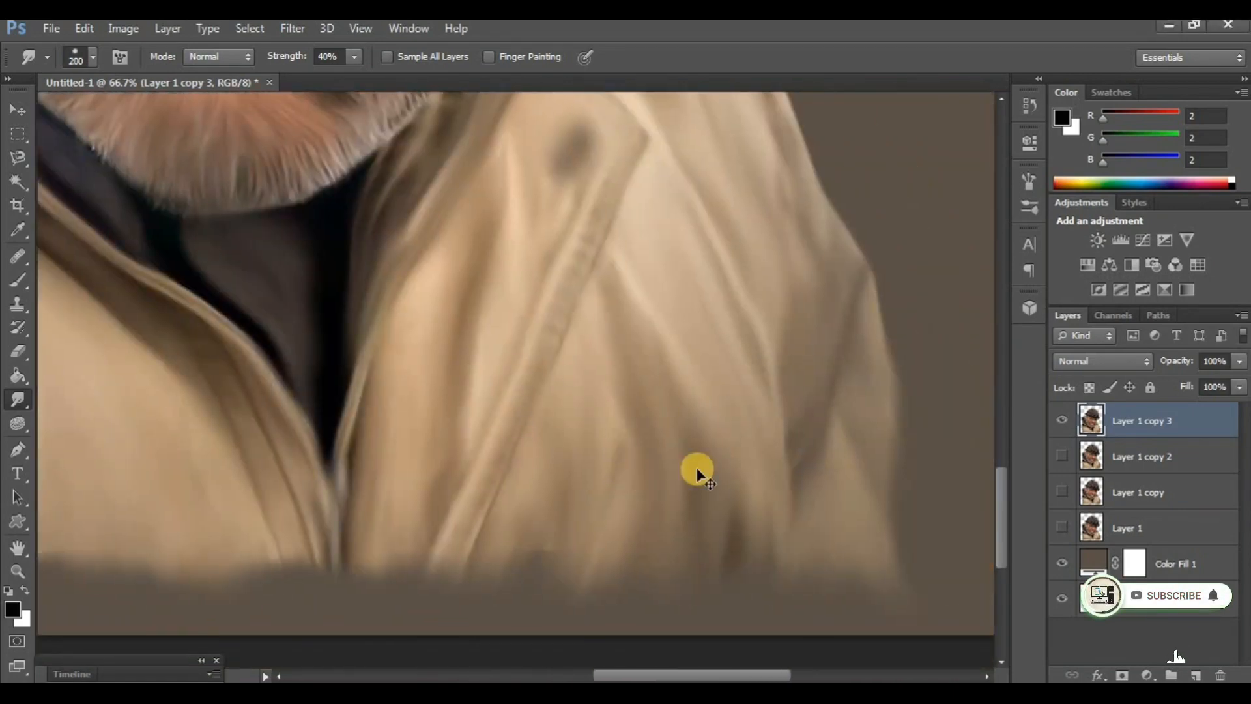
scroll(697, 467, "down", 3)
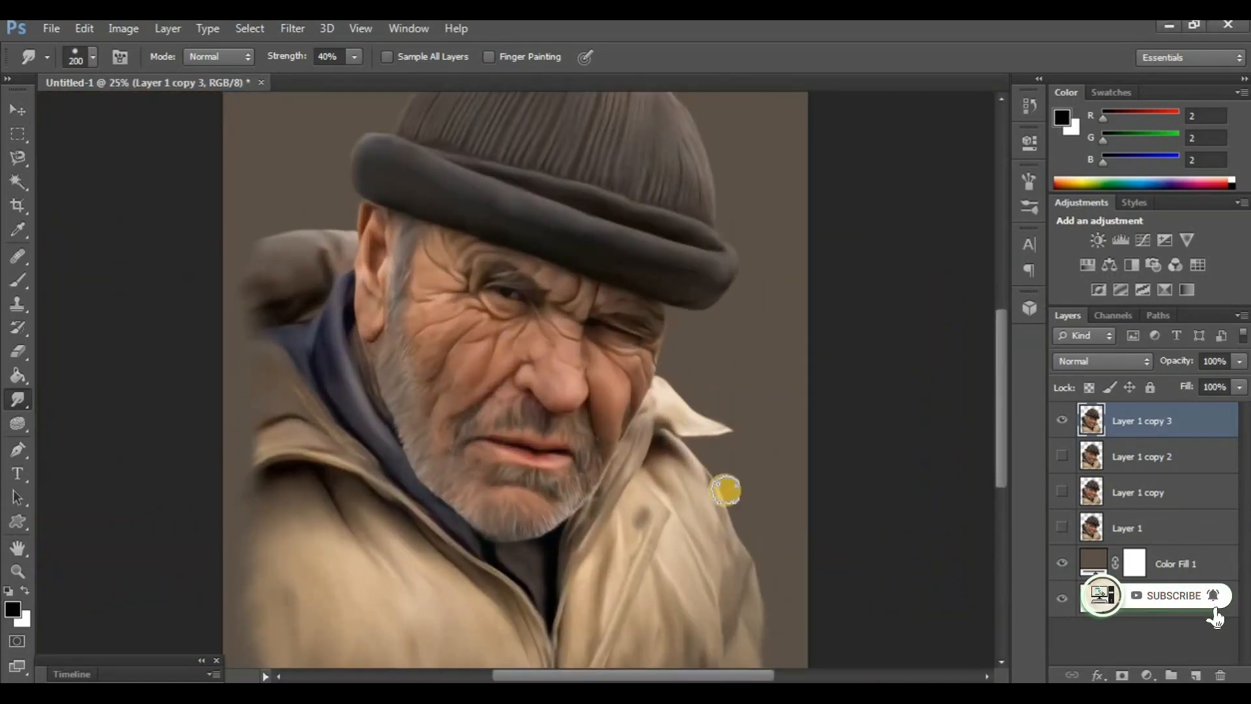
Compare the smudged jacket with the previous layer, duplicate Layer 1 copy 3 and hide the original.
scroll(777, 532, "down", 2)
left_click(1056, 424)
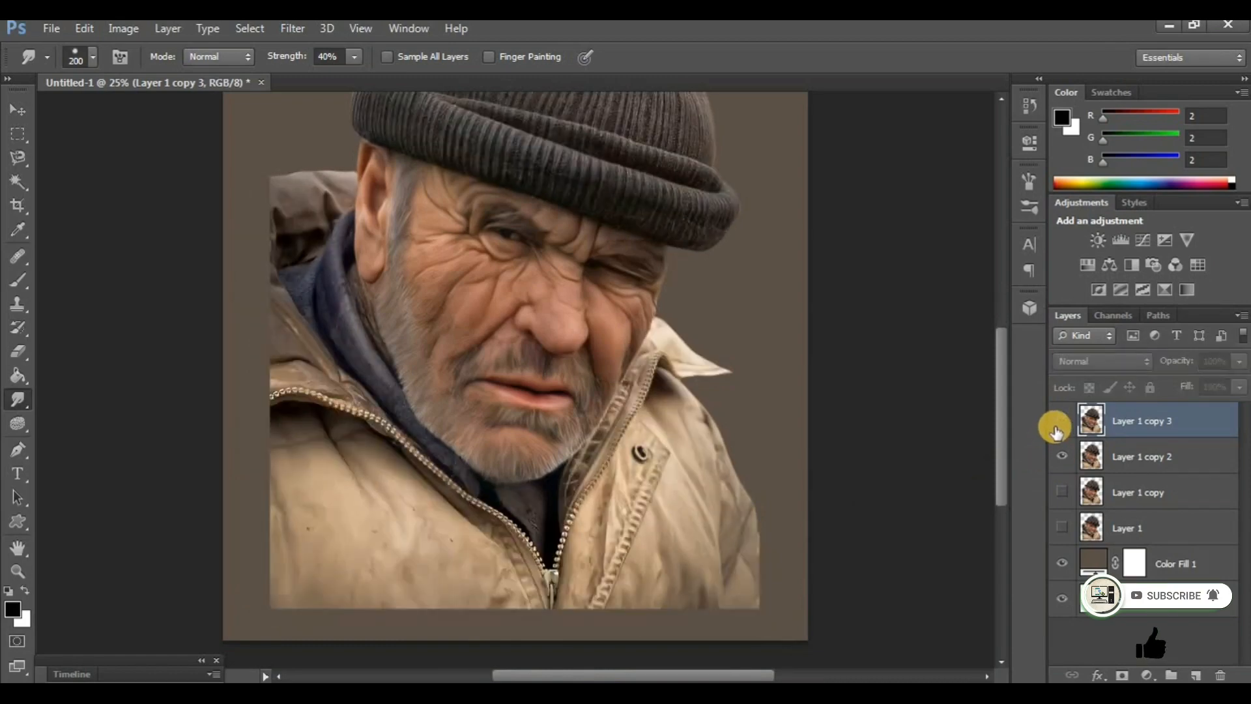
left_click(1056, 424)
key("ctrl+j")
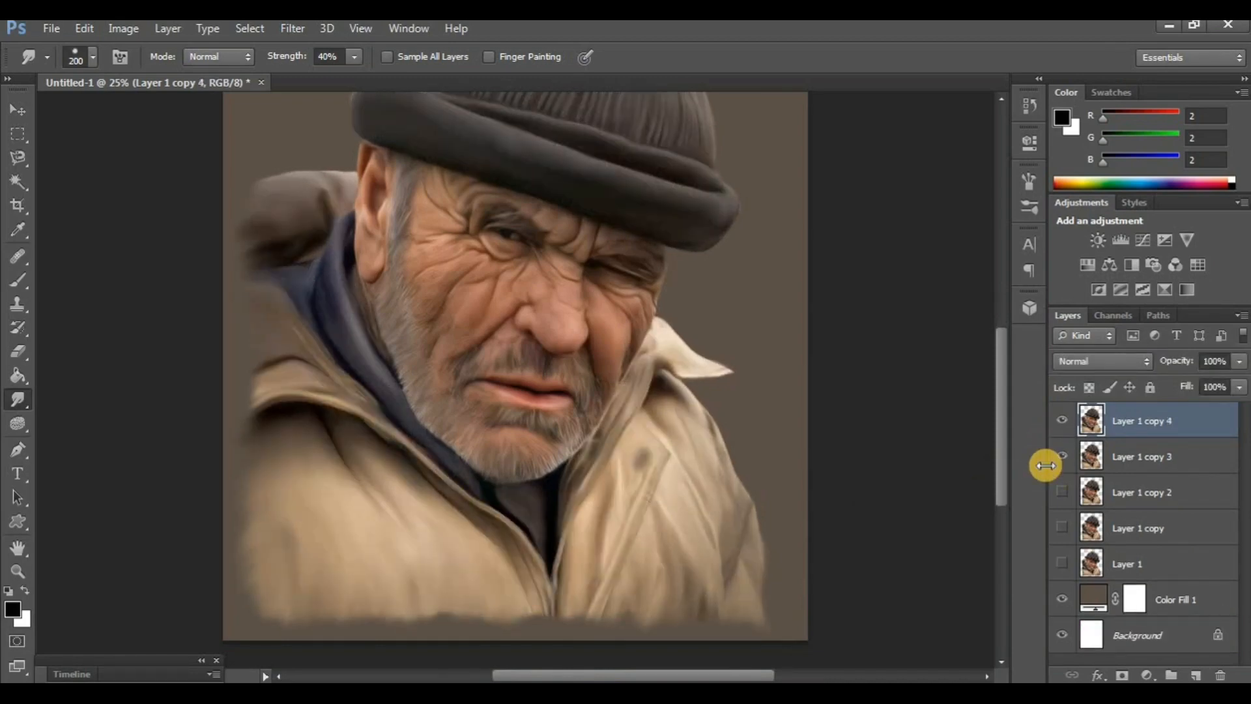
left_click(1063, 457)
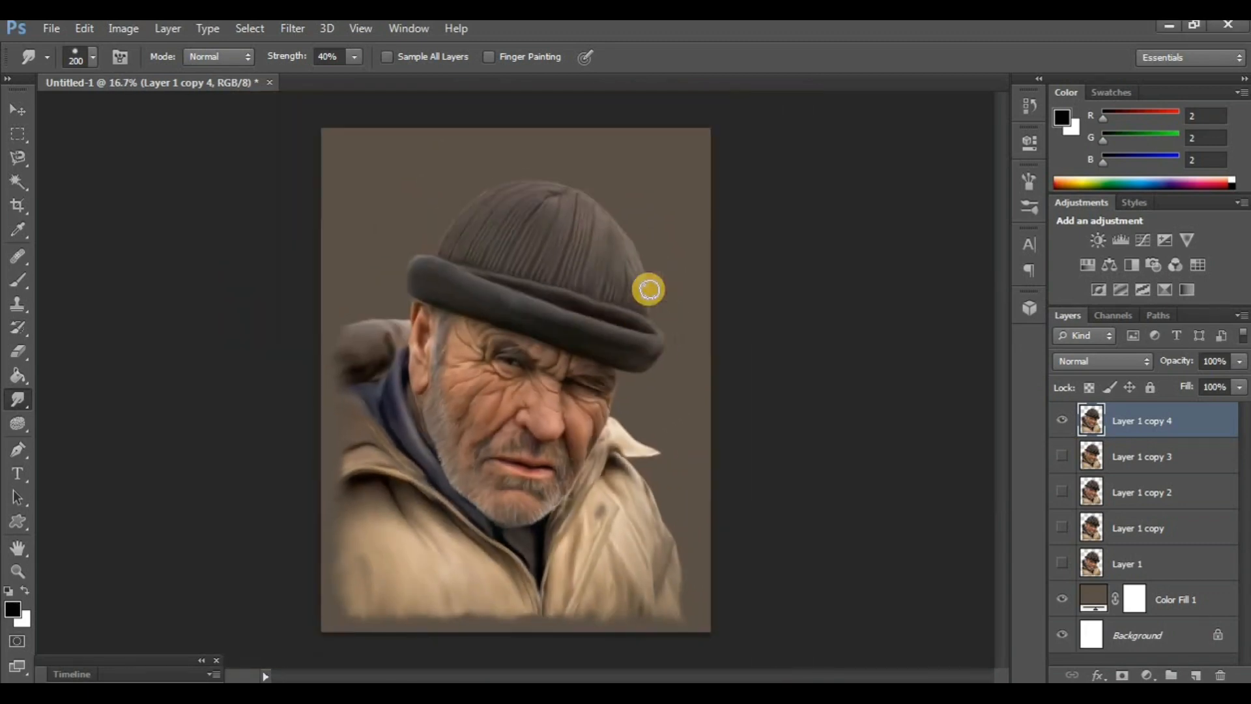
Add an empty layer above Color Fill 1 and choose a textured 1700 px brush at 25% opacity.
key("ctrl+minus")
left_click(1180, 593)
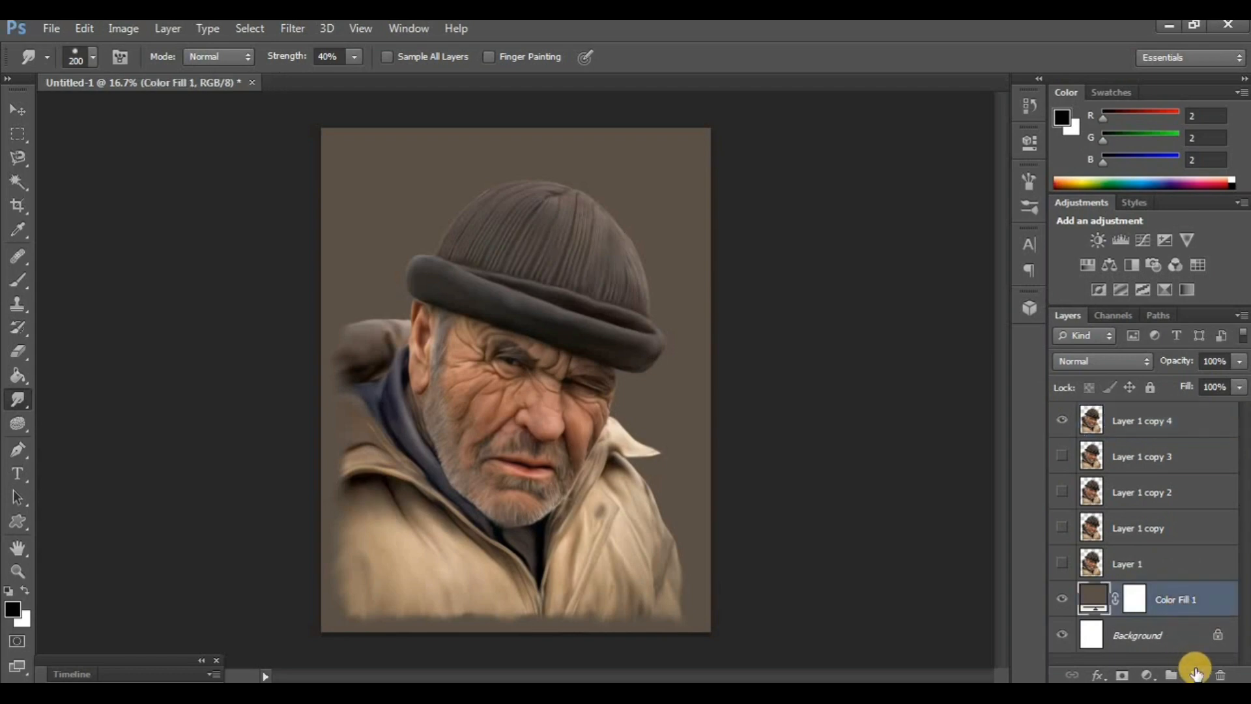
left_click(1195, 674)
key("b")
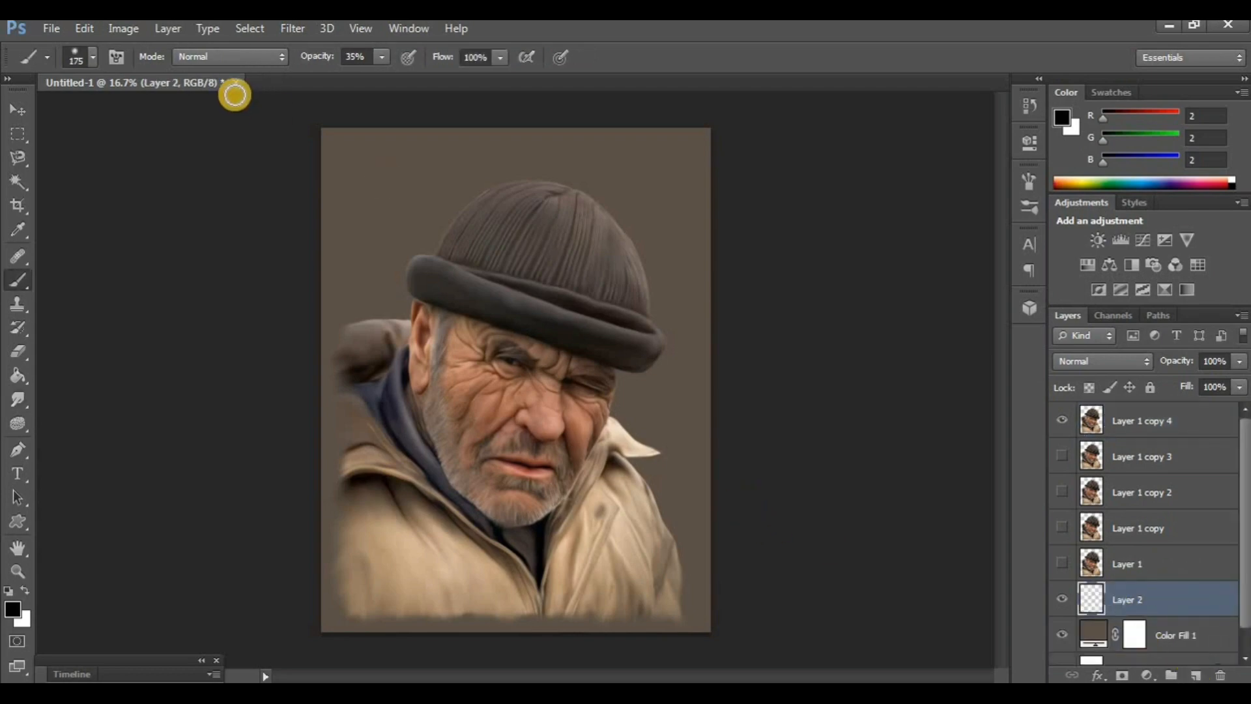
left_click(90, 59)
left_click_drag(207, 246, 207, 299)
double_click(76, 279)
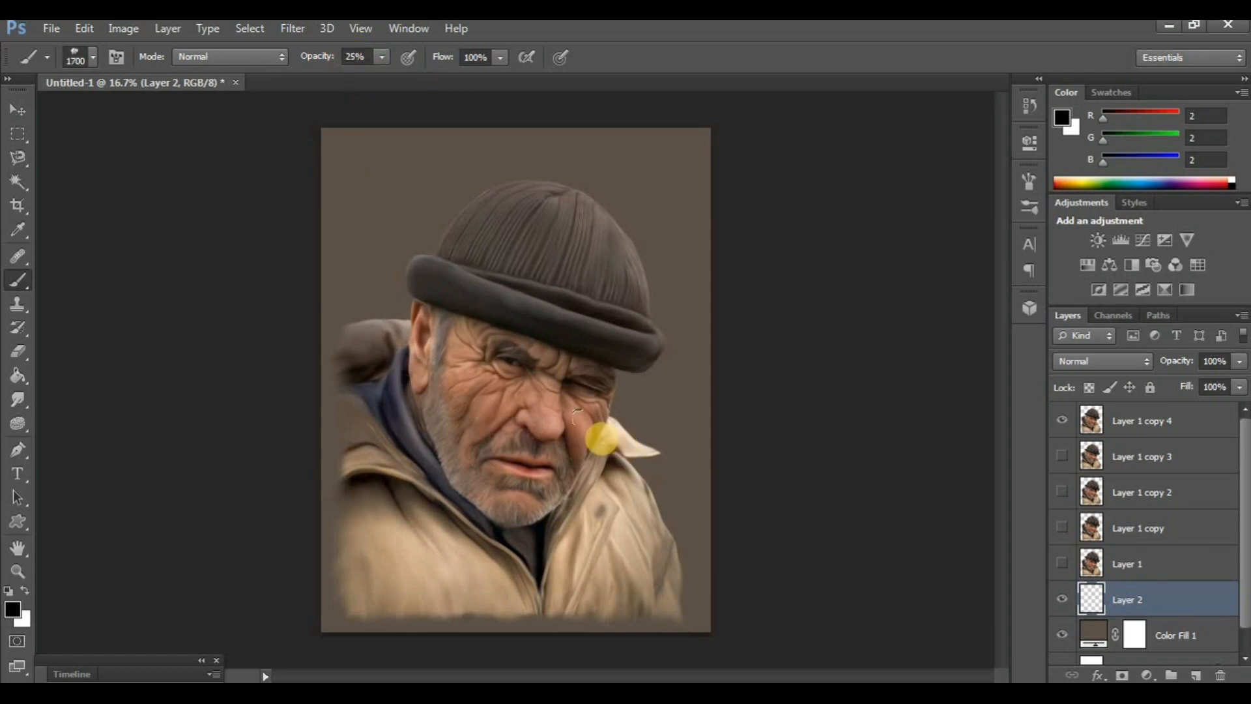
Paint mottled dark and grey patches over the background around the man, using tones sampled from the blue collar and nearby areas.
left_click(396, 401, "alt")
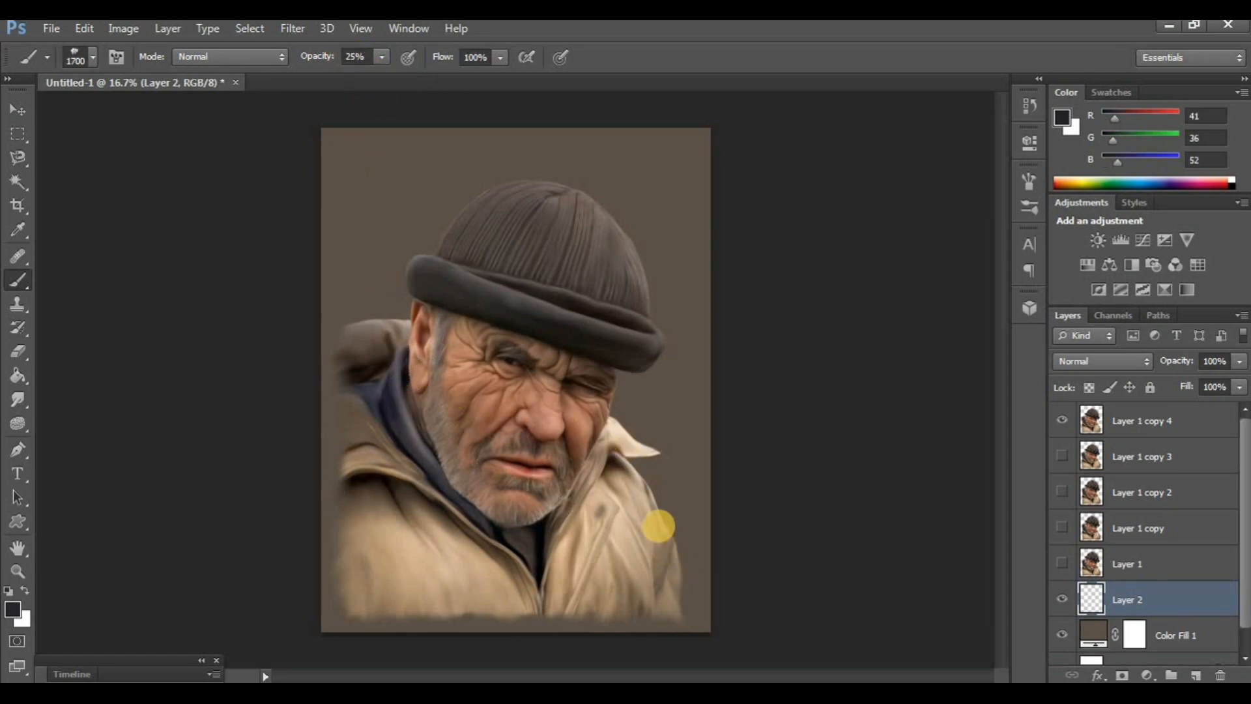
mouse_move(658, 527)
left_mouse_down()
mouse_move(592, 419)
mouse_move(372, 371)
mouse_move(531, 327)
mouse_move(729, 303)
left_mouse_up()
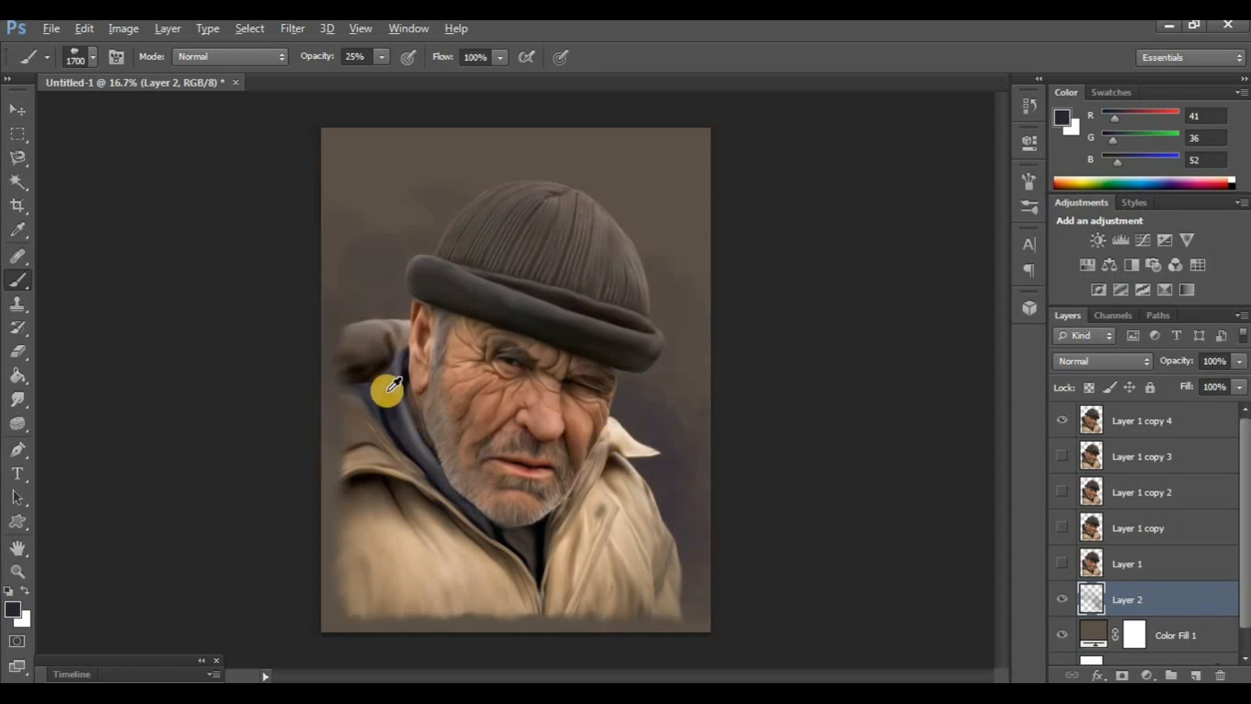
left_click(385, 388, "alt")
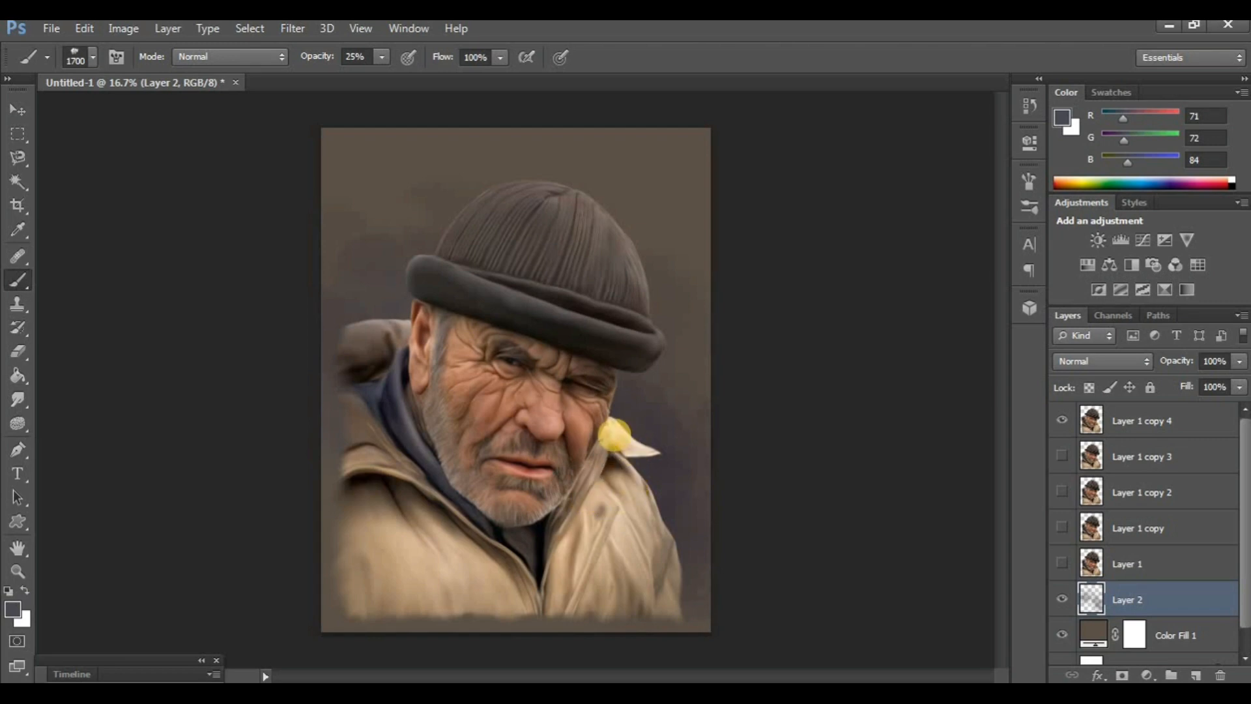
left_click(433, 419, "alt")
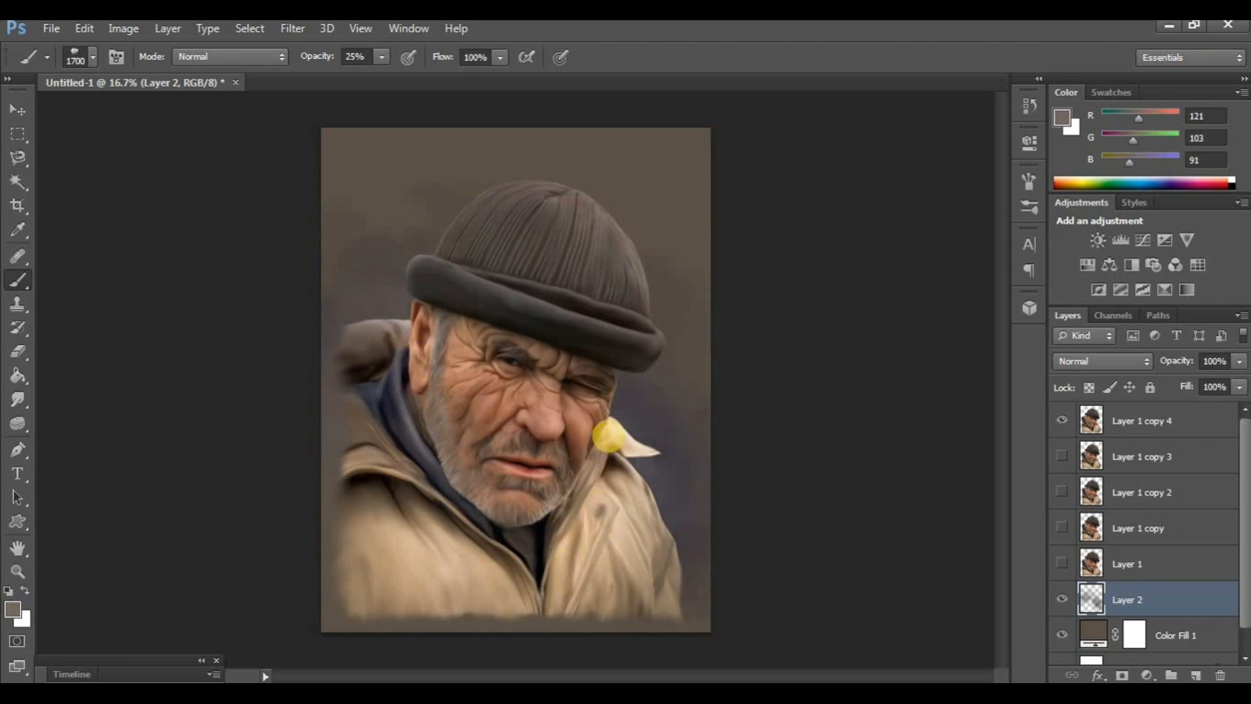
Set the foreground colour to white and brush a faint light haze behind the hat brim and the jacket collar.
left_click(13, 610)
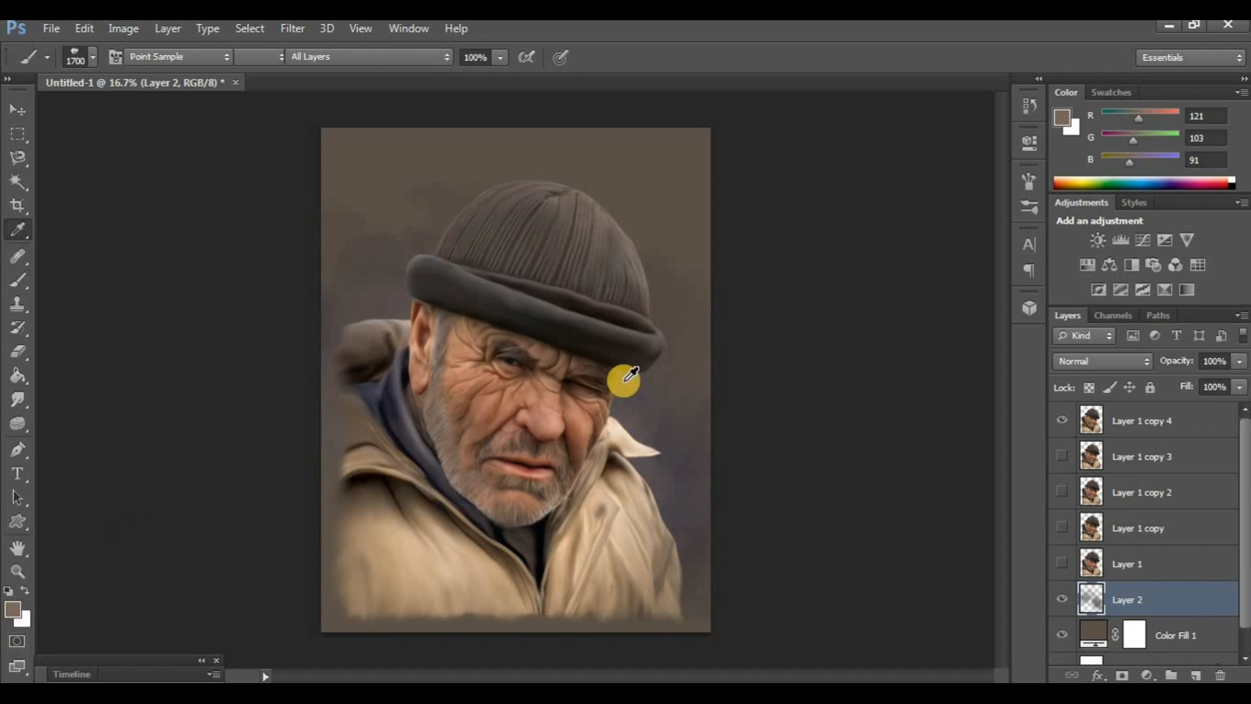
left_click(741, 273)
left_click(1166, 259)
key("b")
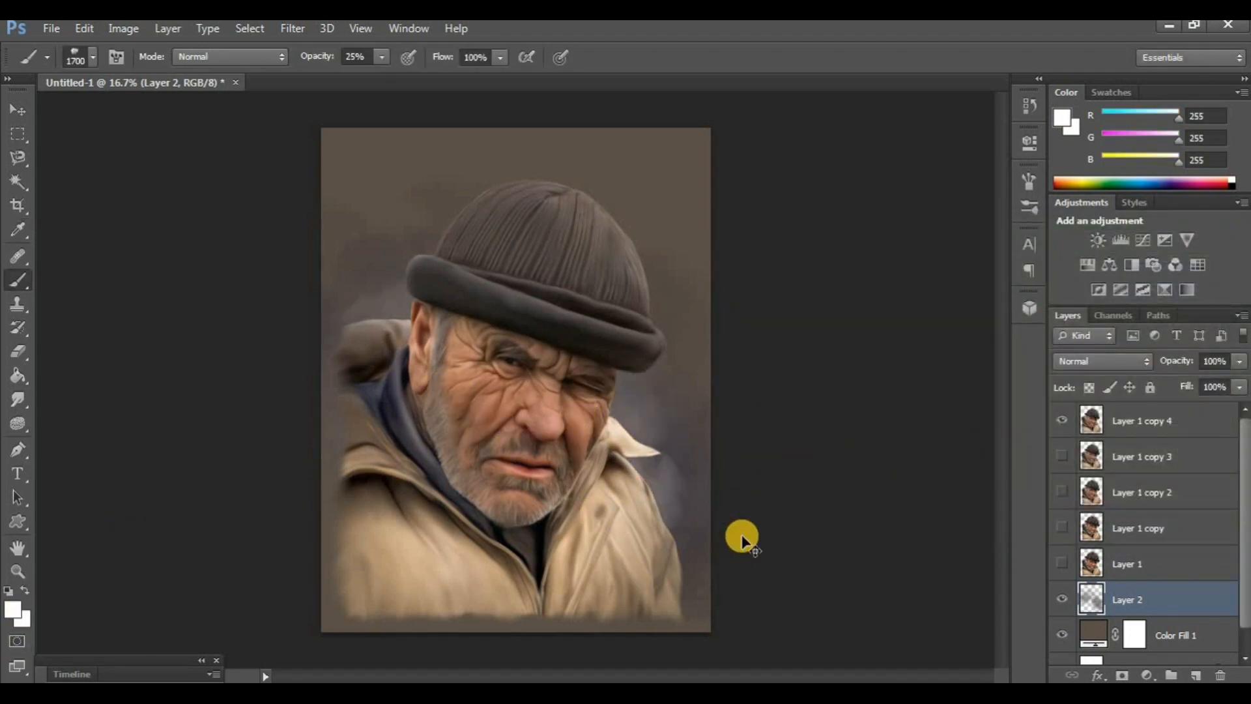
Try white smoke strokes in the background around the hat's crown, and undo them.
key("ctrl+plus")
key("ctrl+minus")
left_click(468, 259)
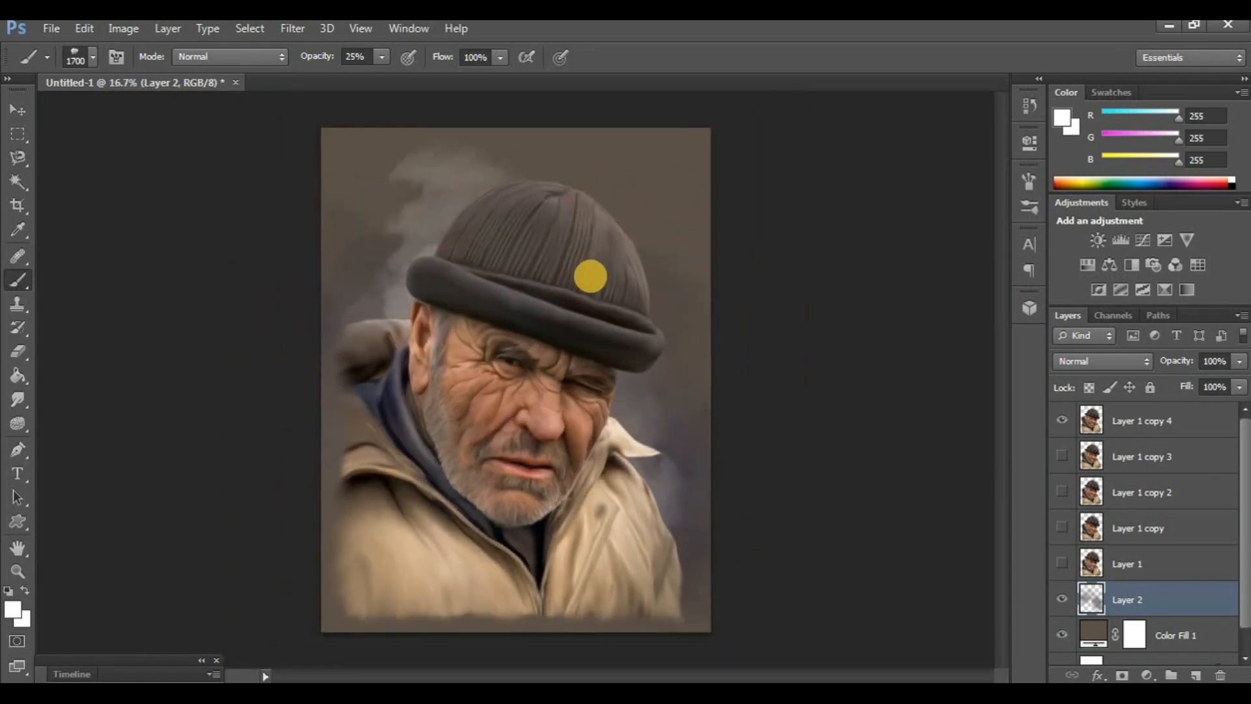
left_click(591, 276)
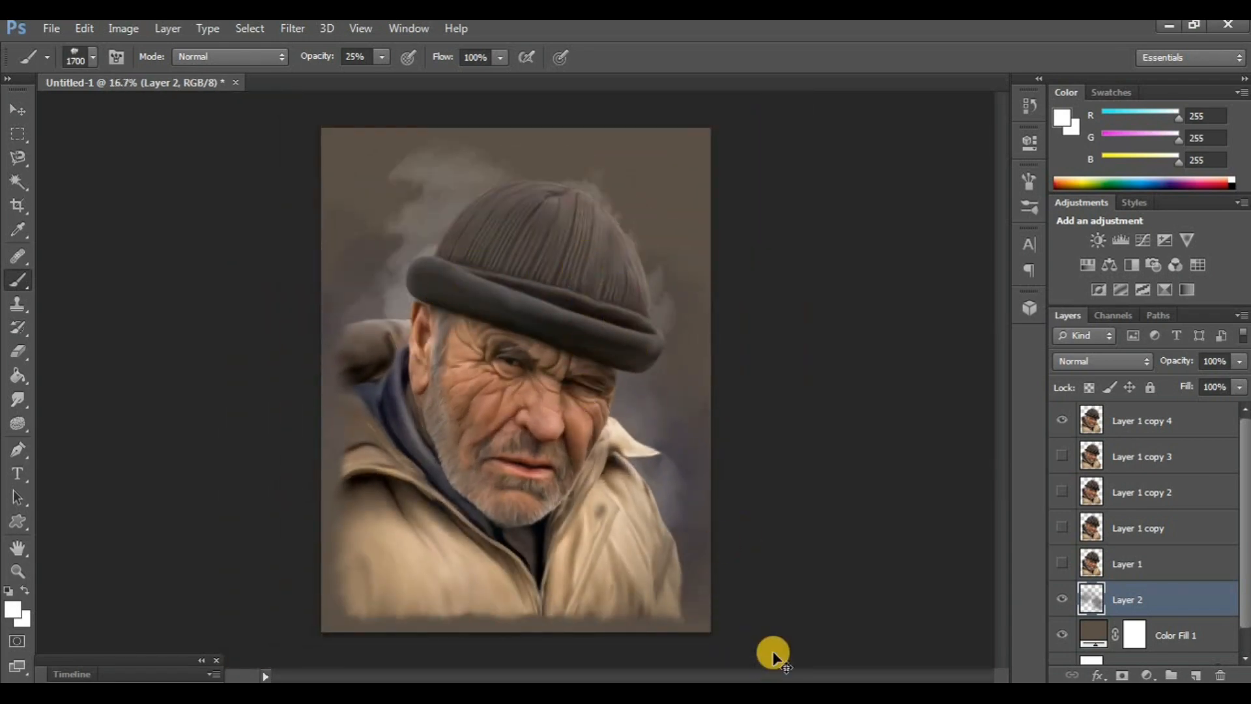
key("ctrl+alt+z")
key("ctrl+alt+z")
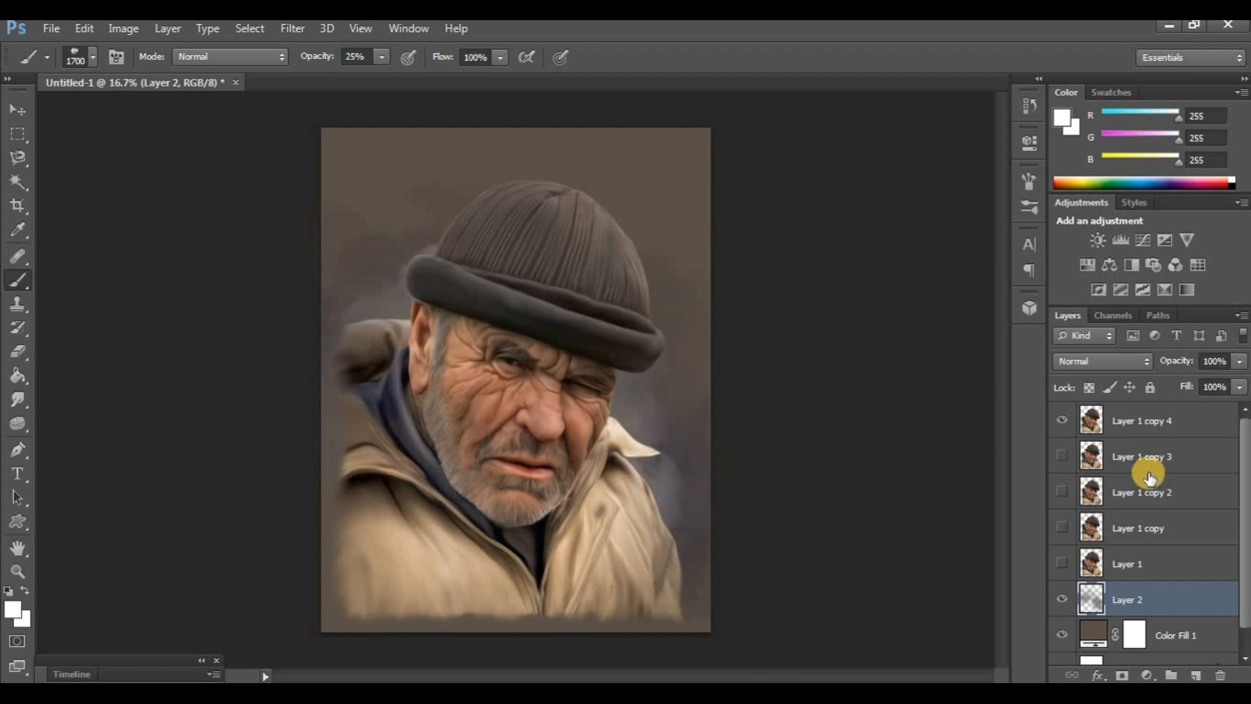
Add an empty layer above Layer 1 copy 4 and choose a soft round 1700 px brush.
left_click(1148, 427)
left_click(1195, 675)
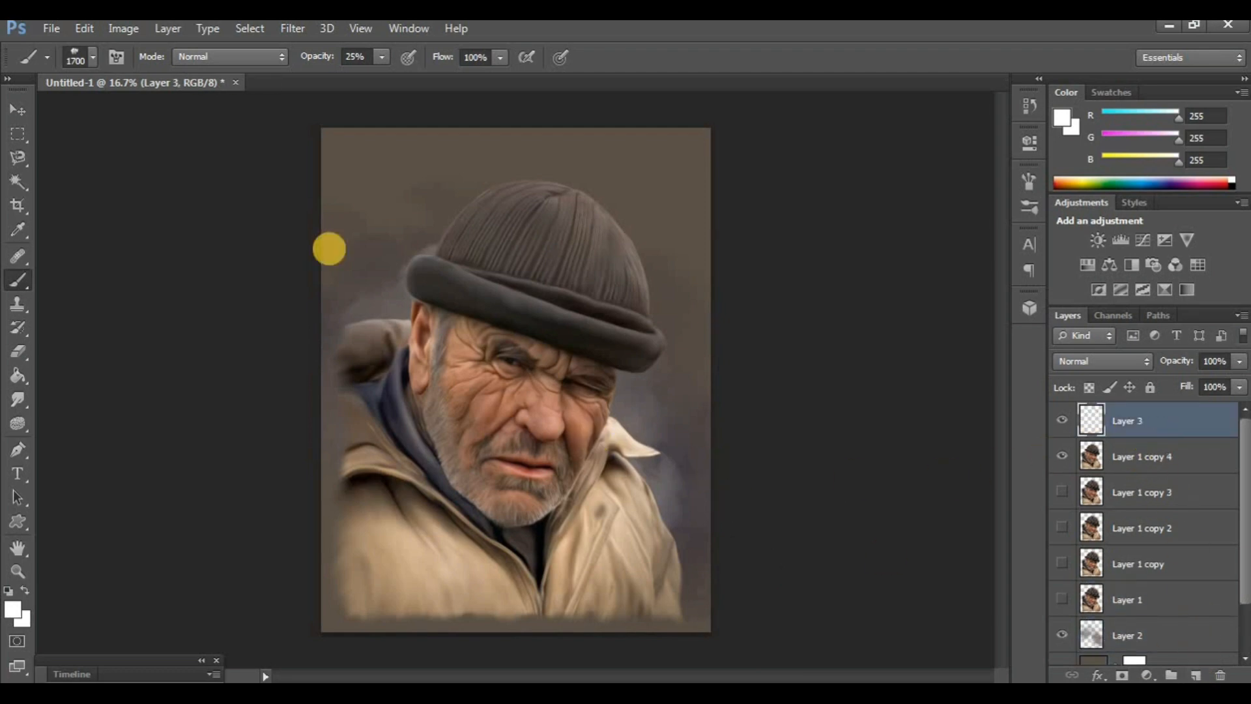
left_click(94, 58)
left_click_drag(206, 282, 208, 191)
double_click(151, 197)
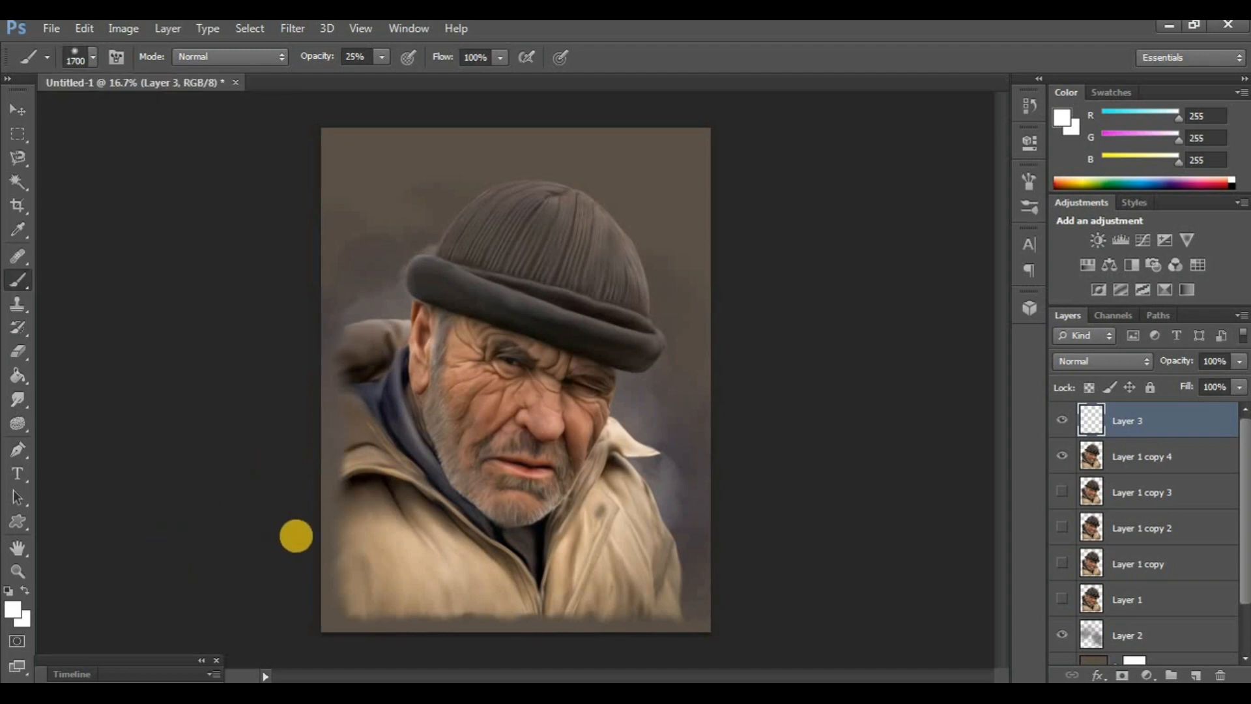
Paint a soft haze over the jacket's lower and outer edges with sampled brown, dark grey and beige tones, blending them into the background.
left_click(361, 450, "alt")
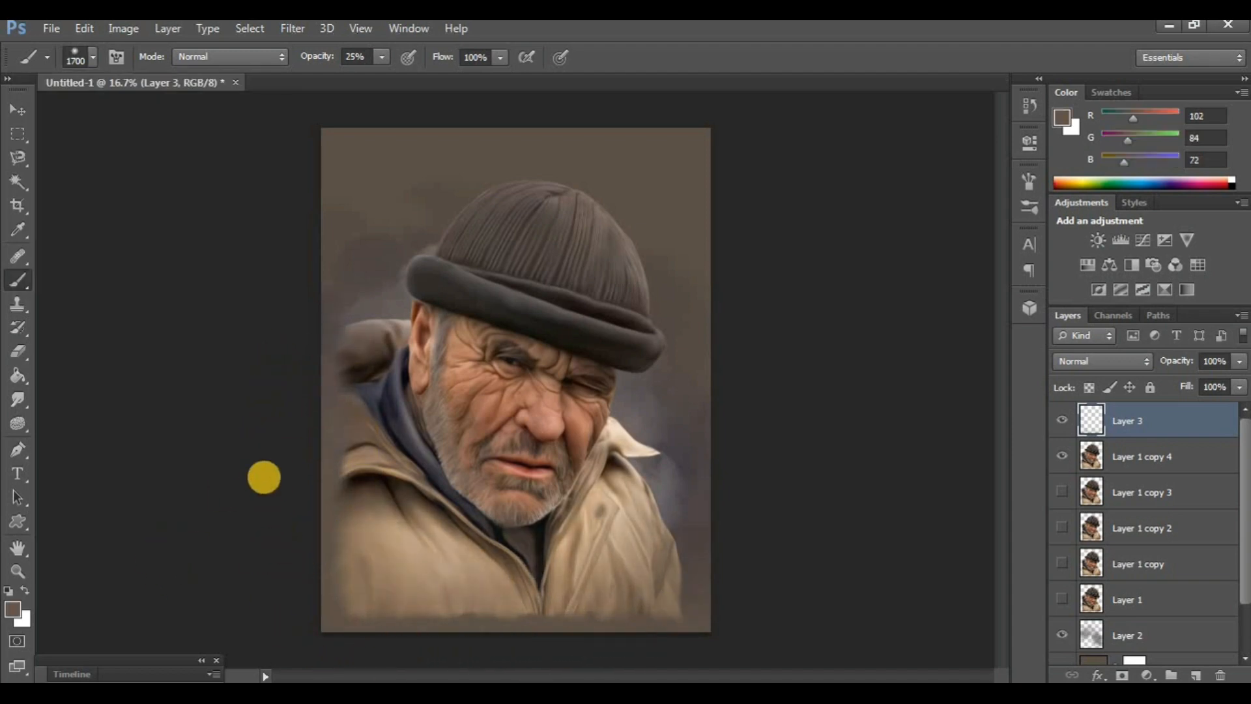
left_click(397, 408, "alt")
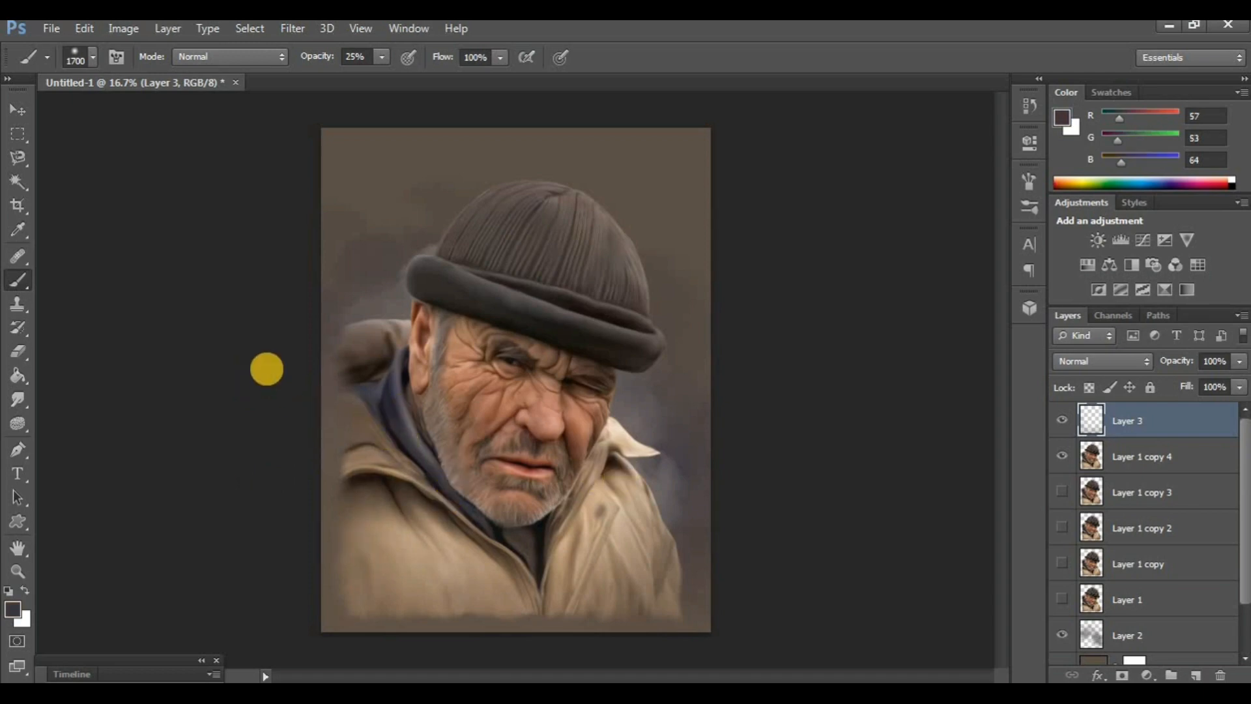
mouse_move(398, 648)
left_mouse_down()
mouse_move(698, 600)
mouse_move(678, 628)
mouse_move(578, 670)
mouse_move(460, 666)
mouse_move(405, 637)
mouse_move(259, 416)
left_mouse_up()
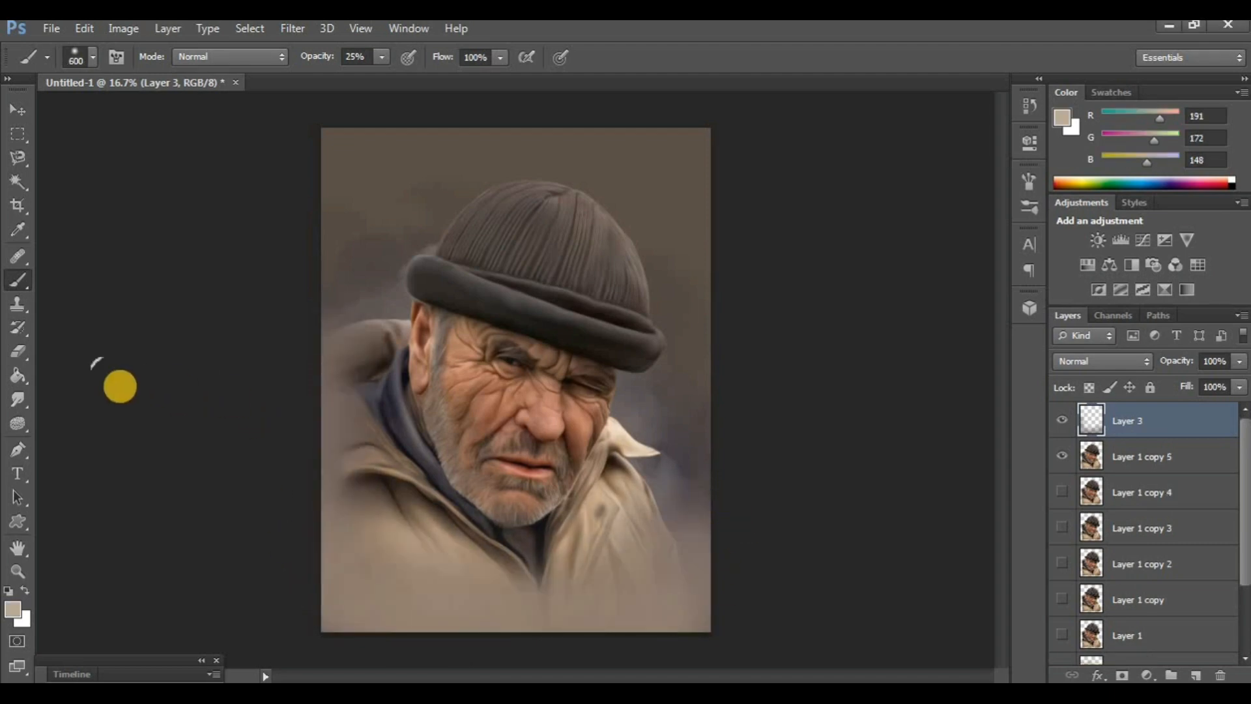
Switch to the Pencil tool and set up a 50% close-up of the lower jacket with the panels hidden.
right_click(17, 280)
left_click(57, 295)
key("Tab")
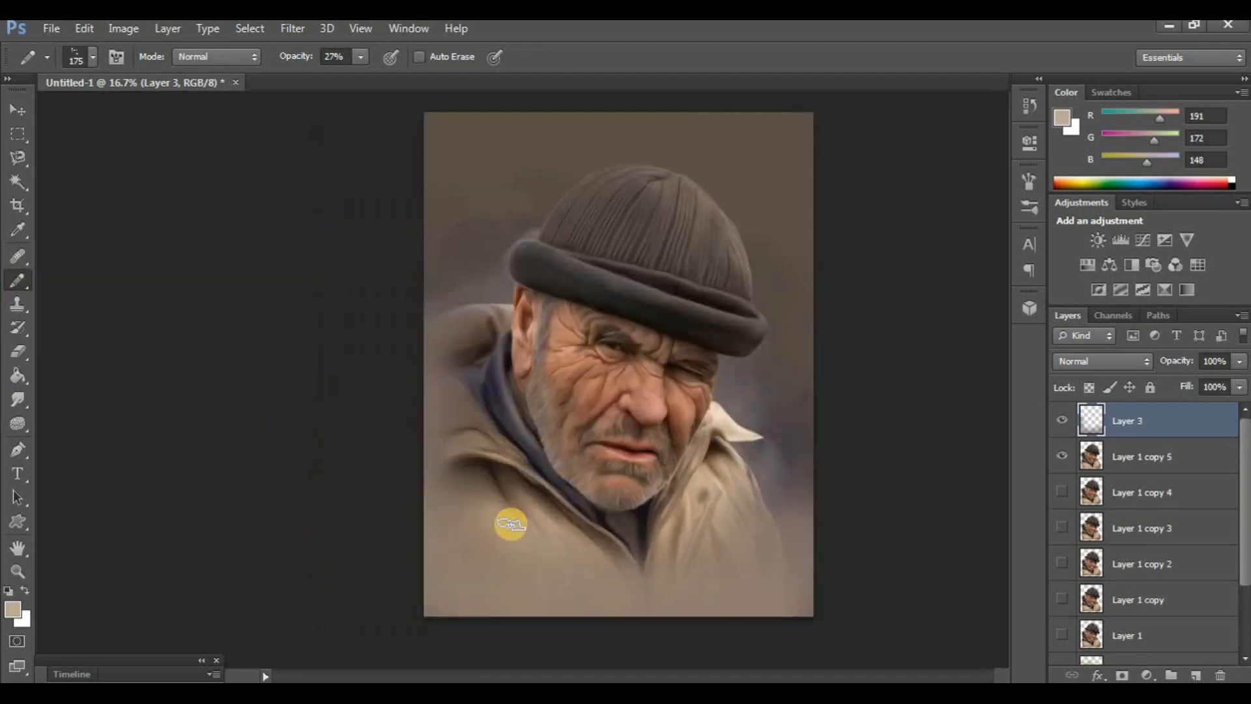
key("ctrl+plus")
key("ctrl+plus")
key("ctrl+plus")
scroll(820, 462, "down", 10)
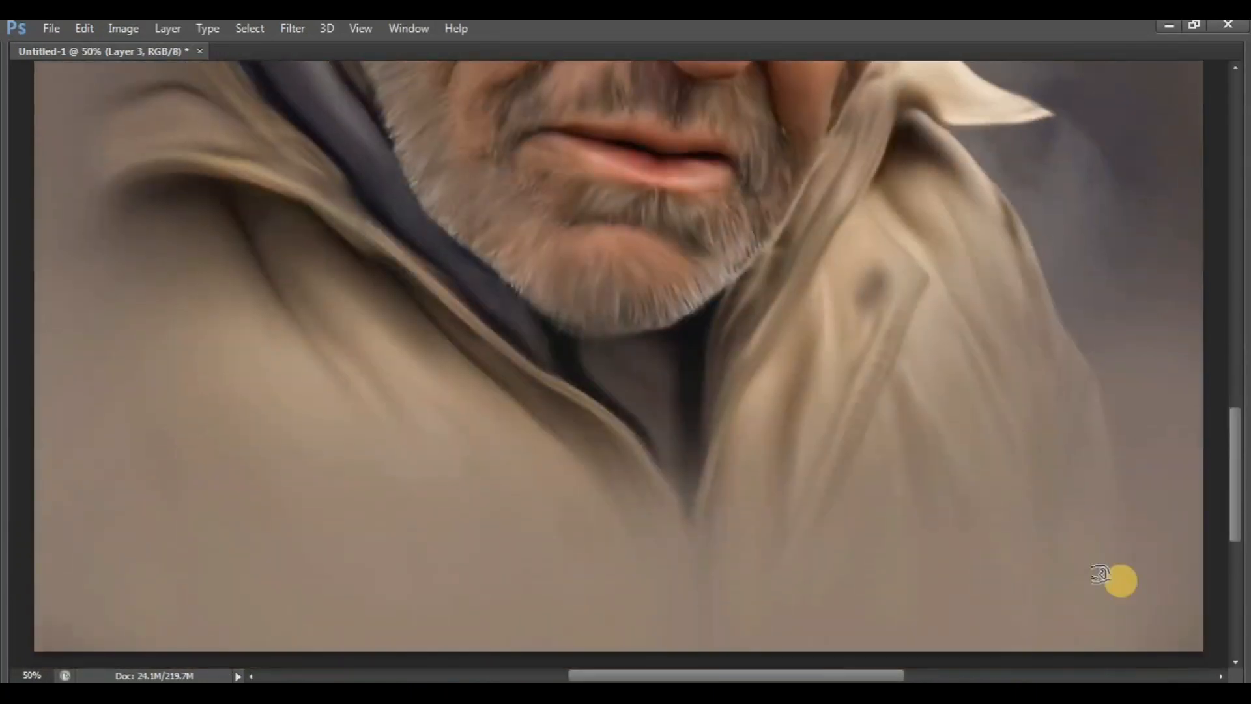